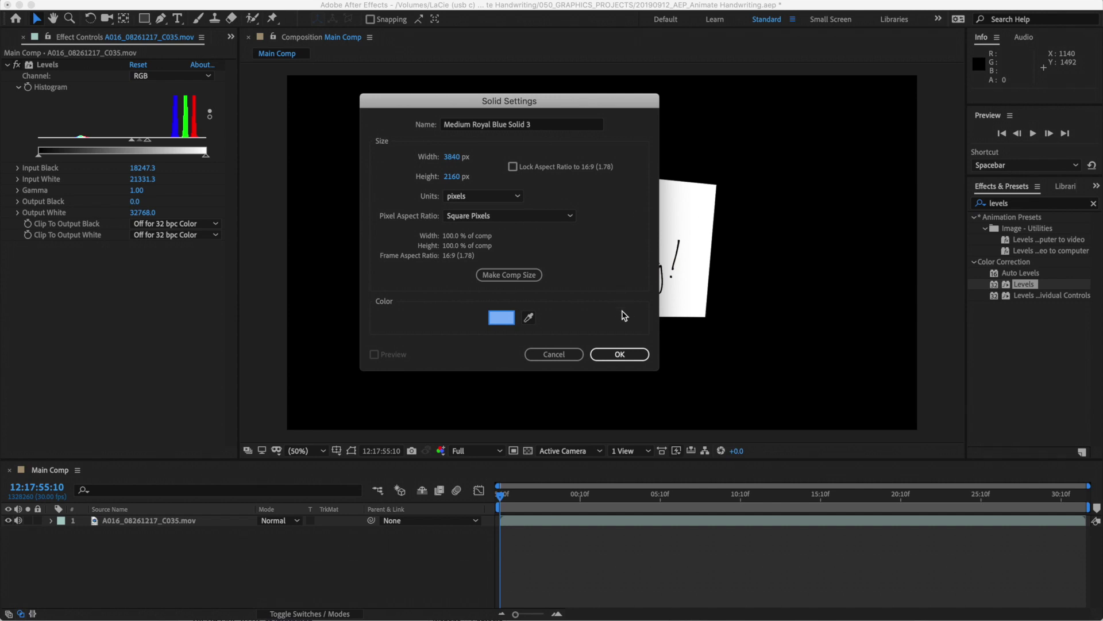
# - Create a 3840 x 2160 px light blue solid and move it beneath the handwriting footage layer
pyautogui.click(620, 355)
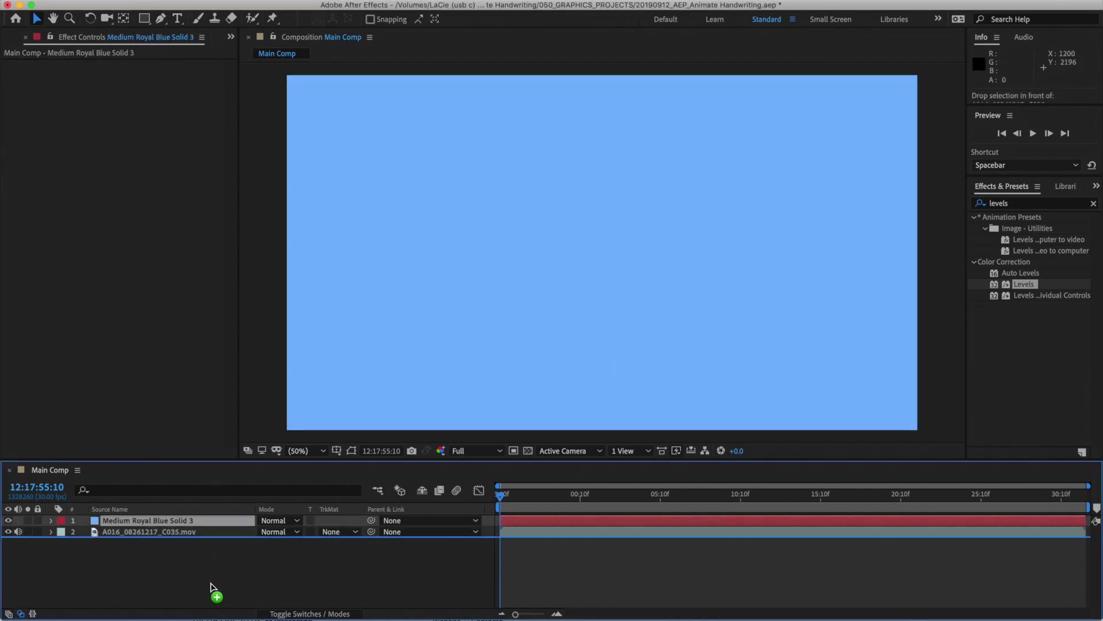
pyautogui.press('super+bracketleft')
# - Try the Darken blending mode on the handwriting footage layer and return it to Normal
pyautogui.click(280, 531)
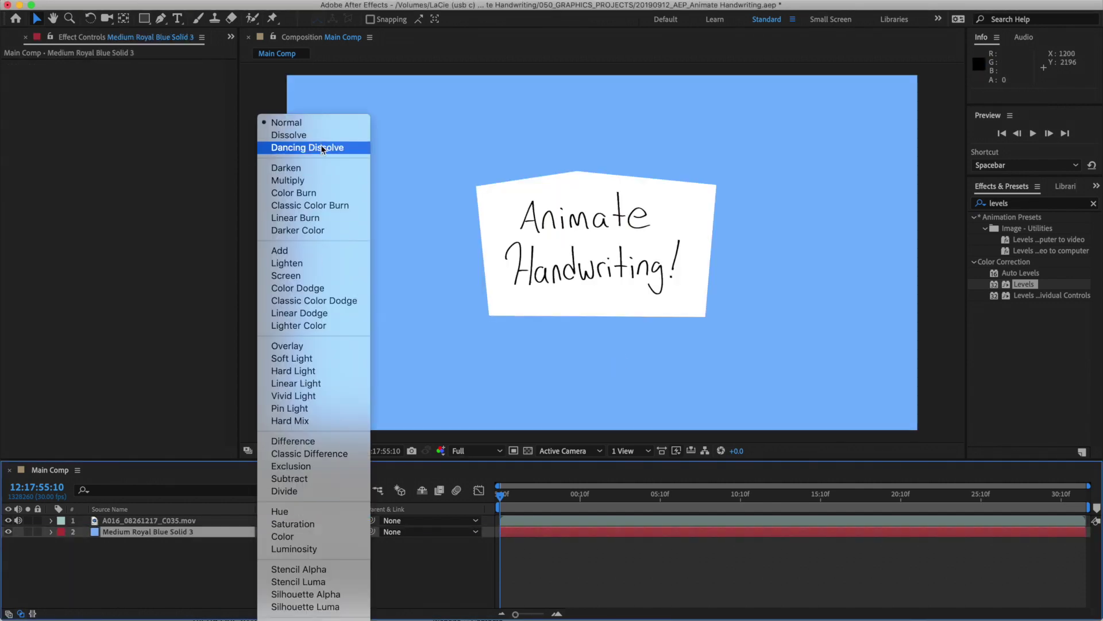
pyautogui.click(321, 167)
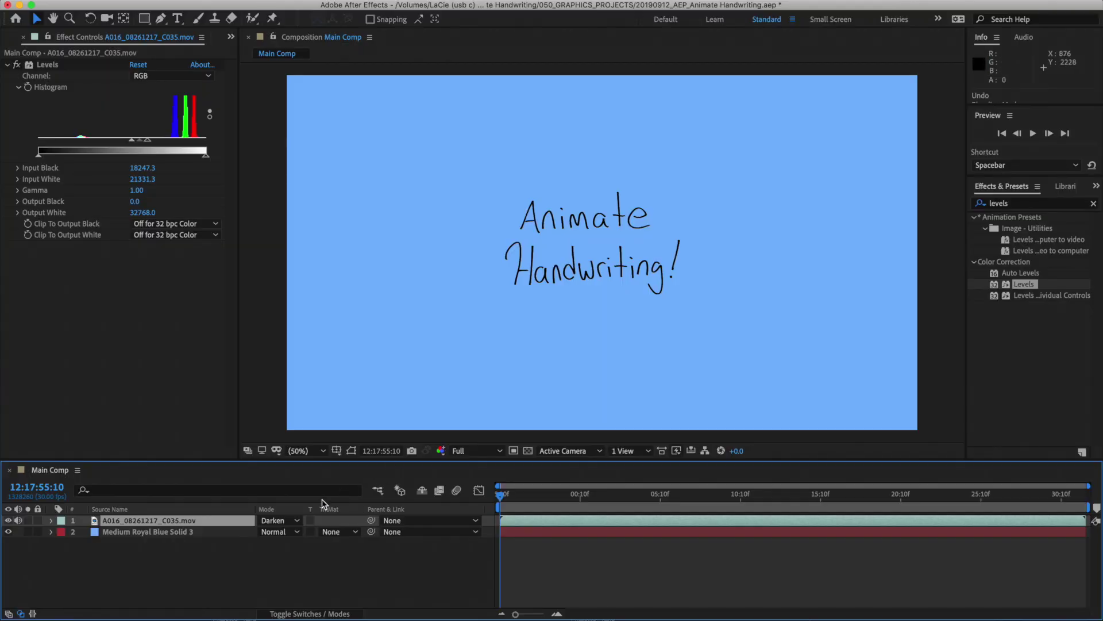
pyautogui.click(302, 520)
pyautogui.click(306, 126)
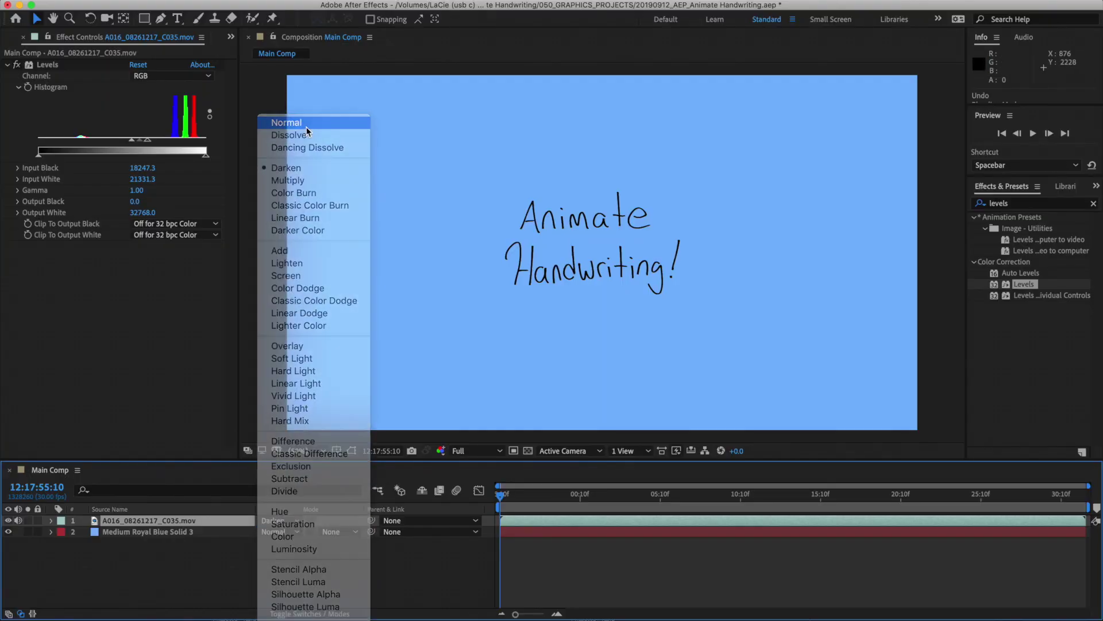
# - Apply the Invert effect and the UnMult effect to the handwriting footage layer
pyautogui.click(1005, 202)
pyautogui.write('invert')
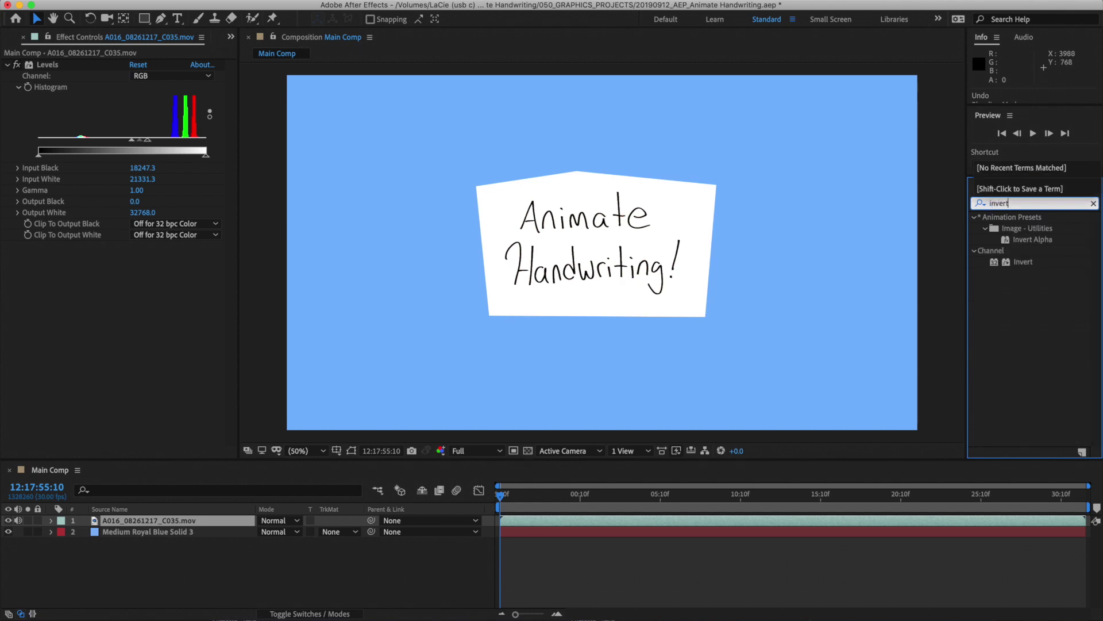
pyautogui.doubleClick(1018, 262)
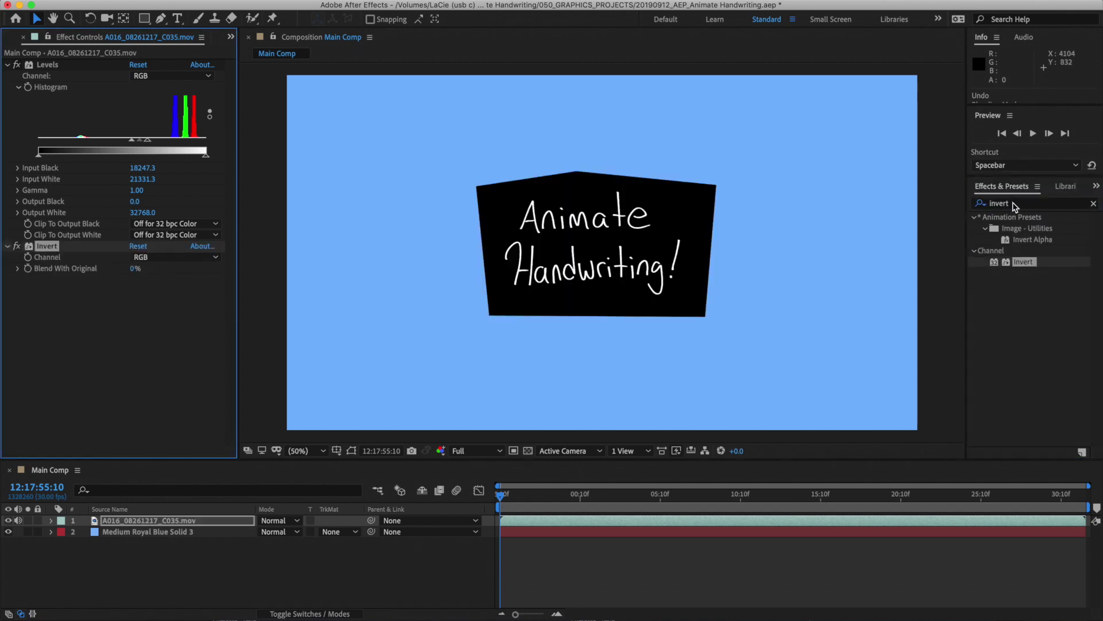
pyautogui.click(1015, 204)
pyautogui.write('unmult')
pyautogui.doubleClick(1014, 261)
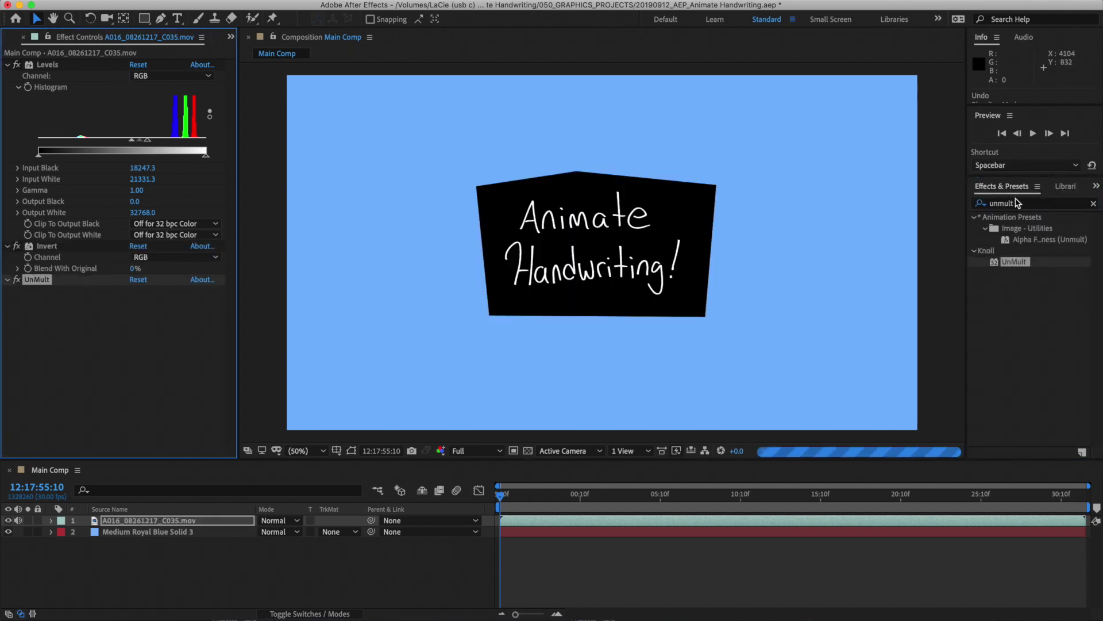
# - Apply the Fill effect to the footage layer and set its color to light green (57FF5B)
pyautogui.click(1016, 202)
pyautogui.write('fill')
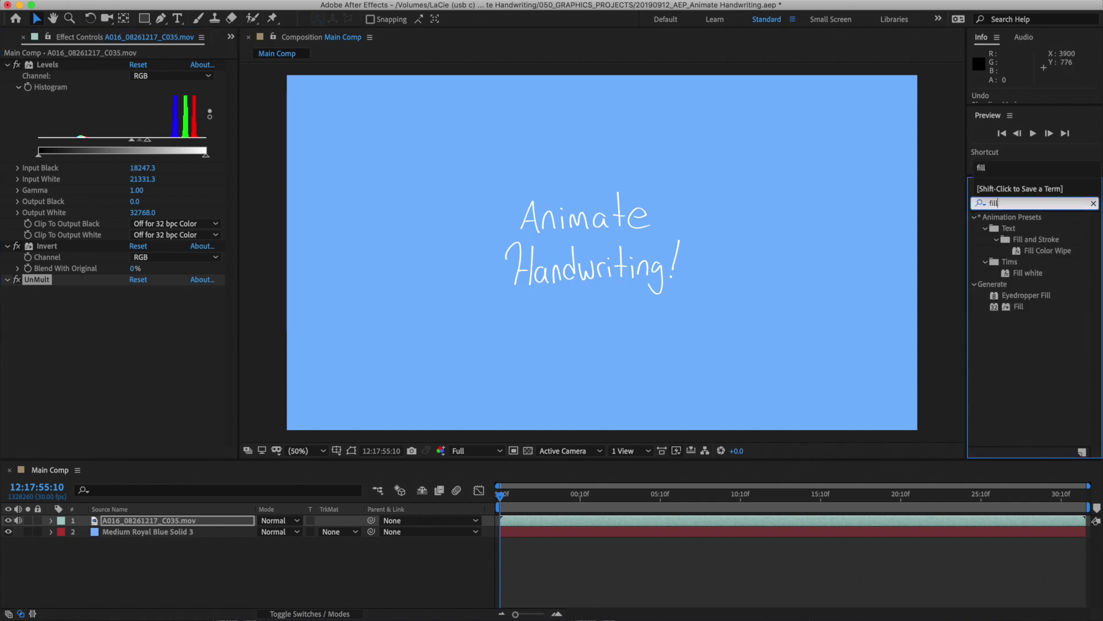
pyautogui.doubleClick(1021, 307)
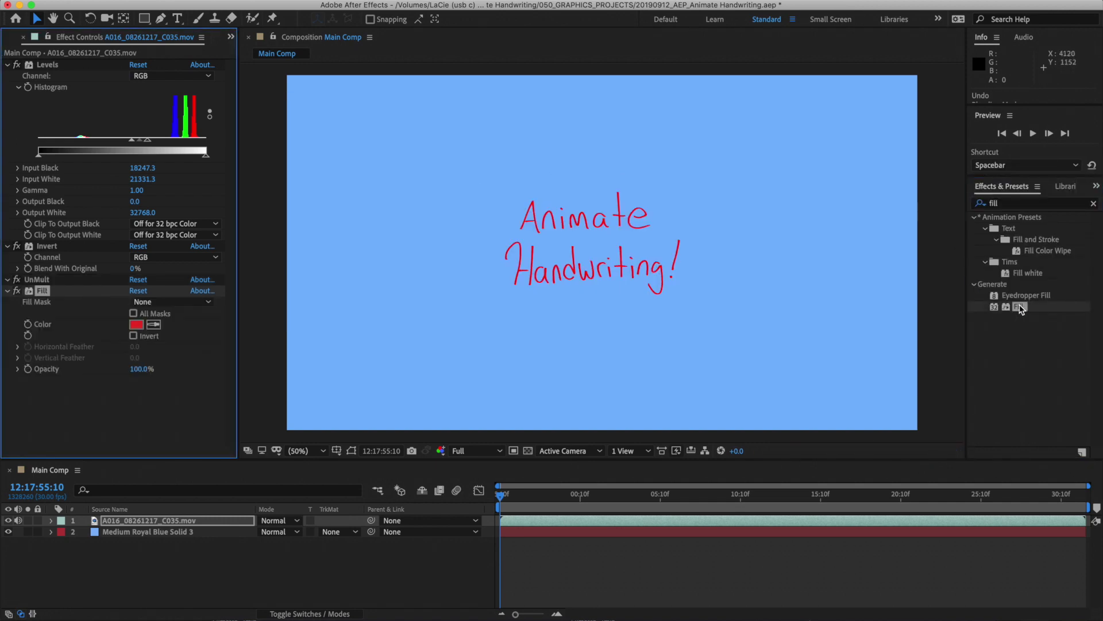
pyautogui.click(136, 324)
pyautogui.click(403, 258)
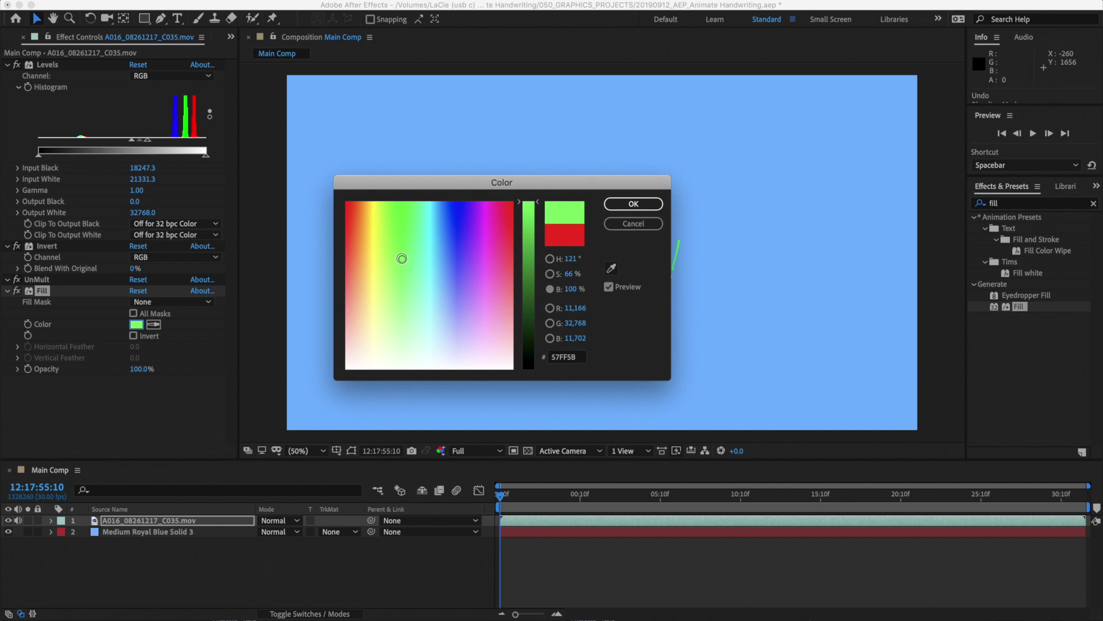
pyautogui.click(631, 205)
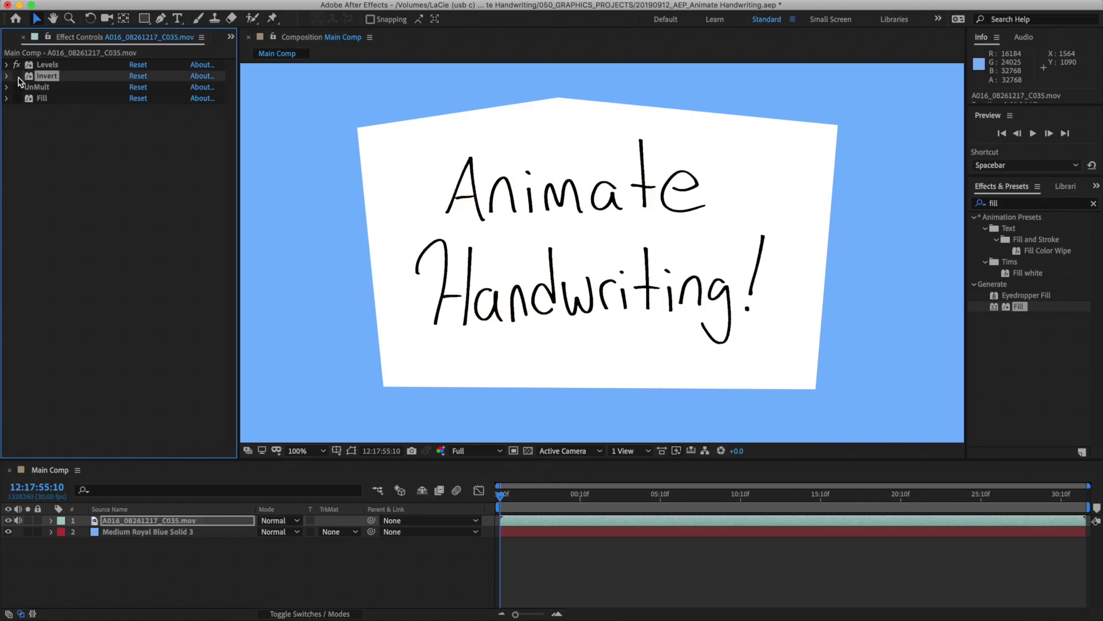
# - Re-enable the Invert and UnMult effects on the footage, switching each on and off to compare the result
pyautogui.click(17, 77)
pyautogui.click(18, 77)
pyautogui.click(16, 77)
pyautogui.click(69, 87)
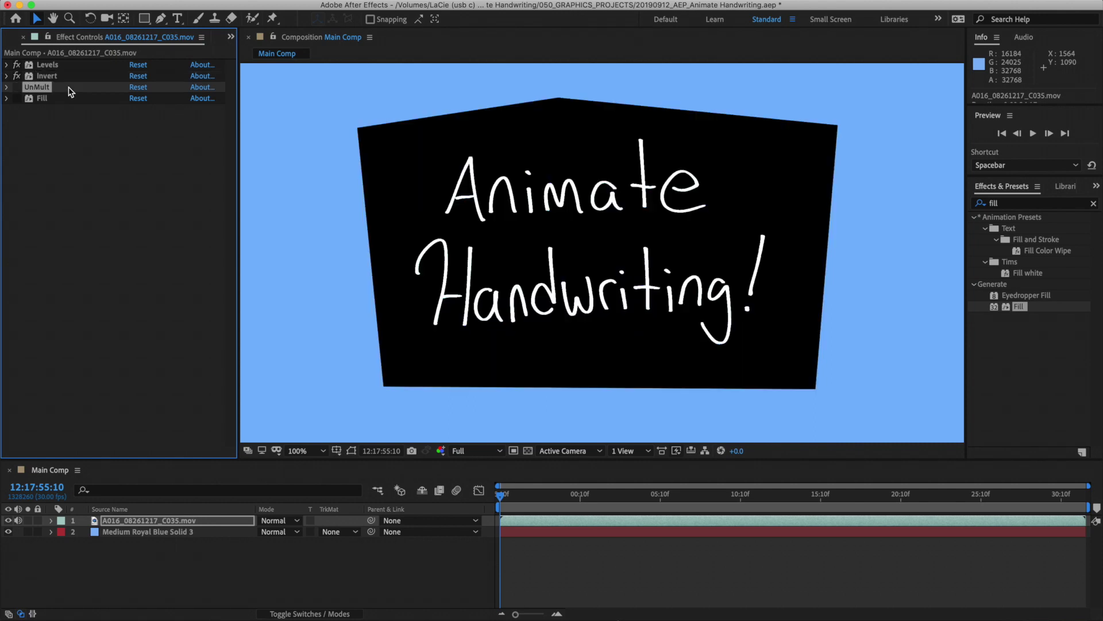
pyautogui.click(17, 87)
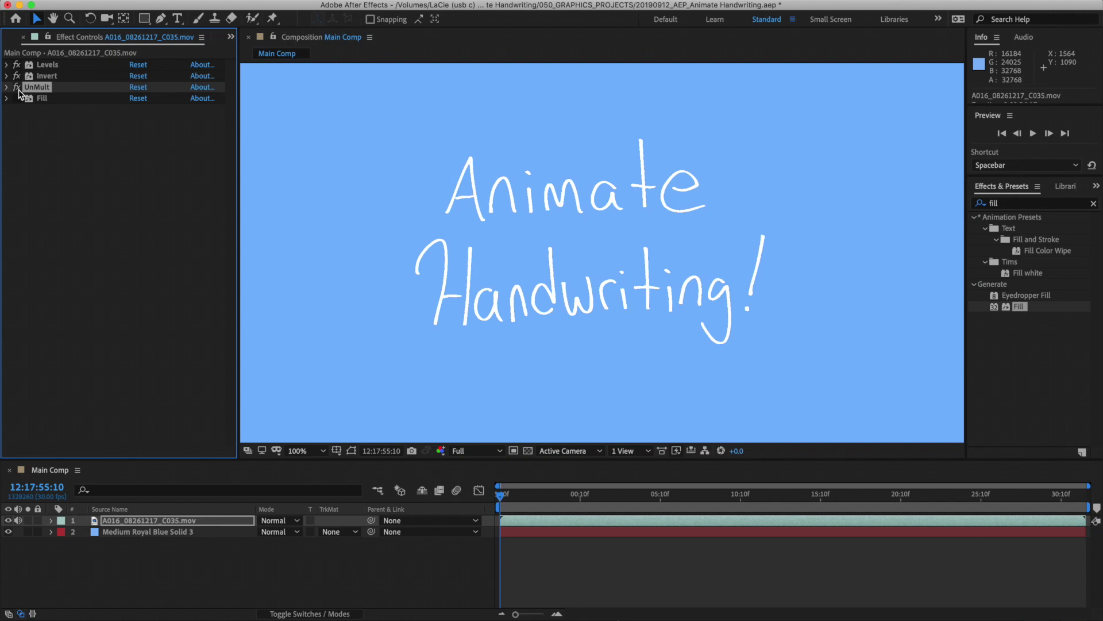
pyautogui.click(16, 88)
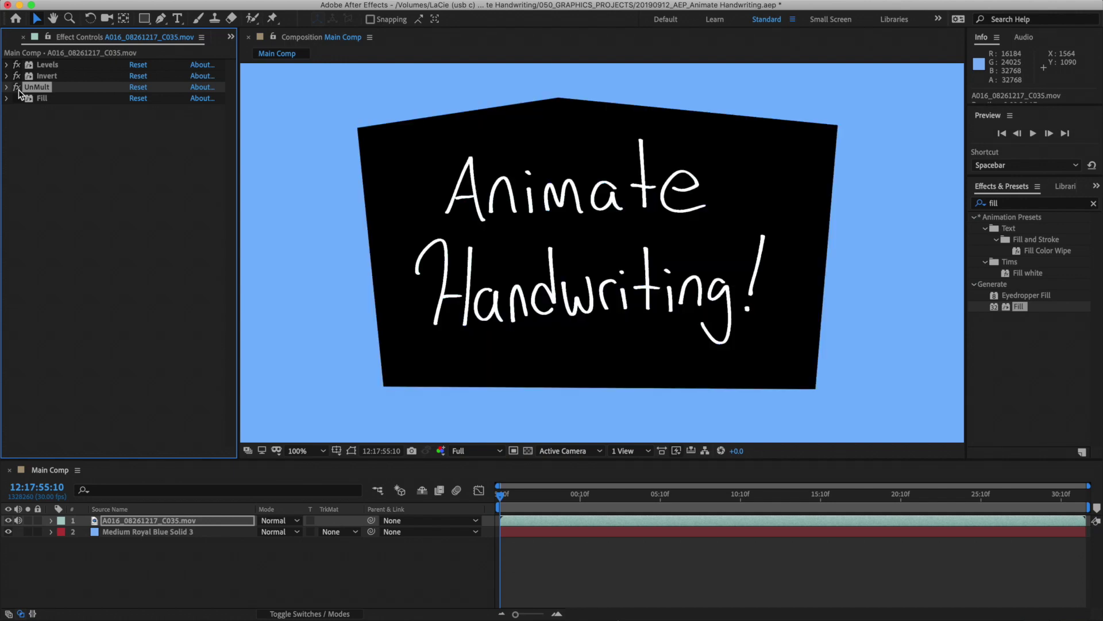
pyautogui.click(18, 87)
# - Re-enable the Fill effect on the footage, switching it off and on to compare, and clear the effect selection
pyautogui.click(49, 101)
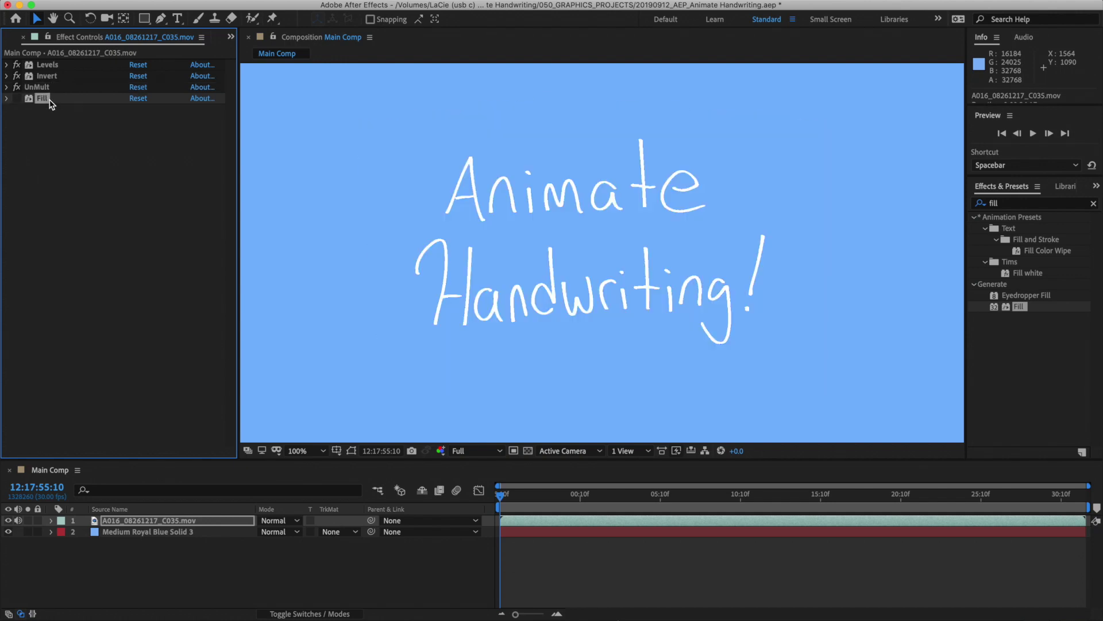
pyautogui.click(18, 99)
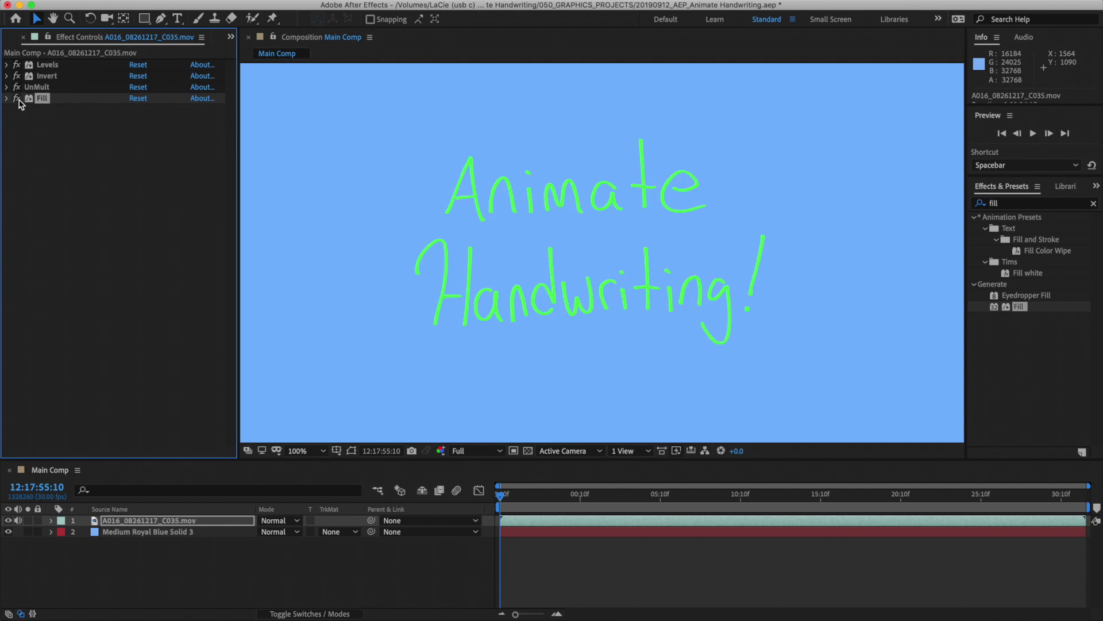
pyautogui.click(17, 99)
pyautogui.click(17, 99)
pyautogui.click(158, 151)
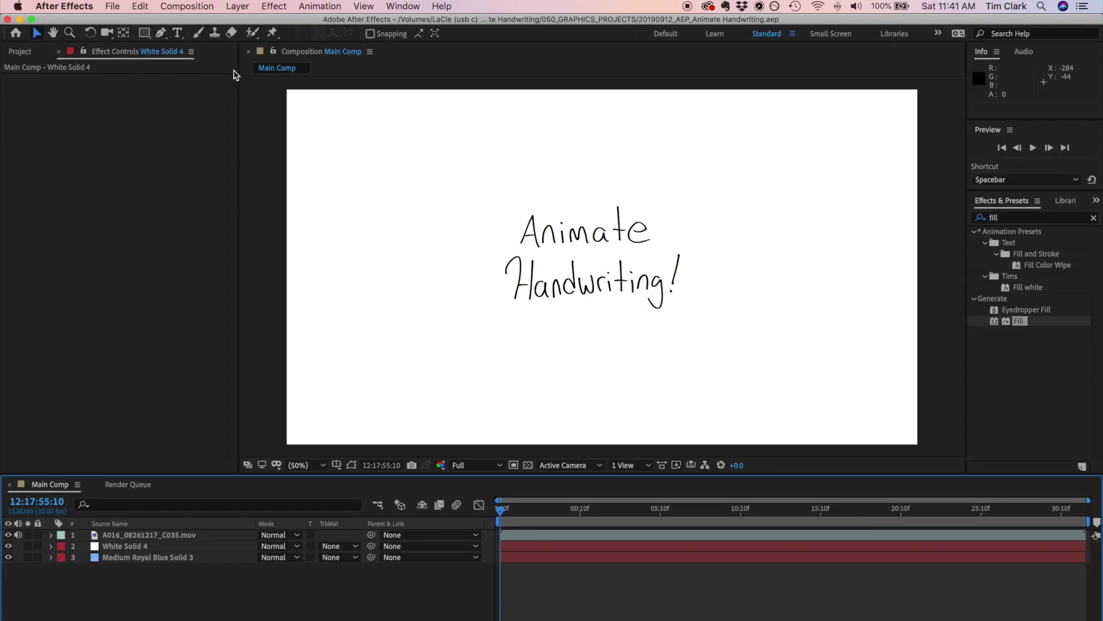
# - Save the current frame of the black-on-white handwriting composition as a still image
pyautogui.click(186, 5)
pyautogui.moveTo(288, 159)
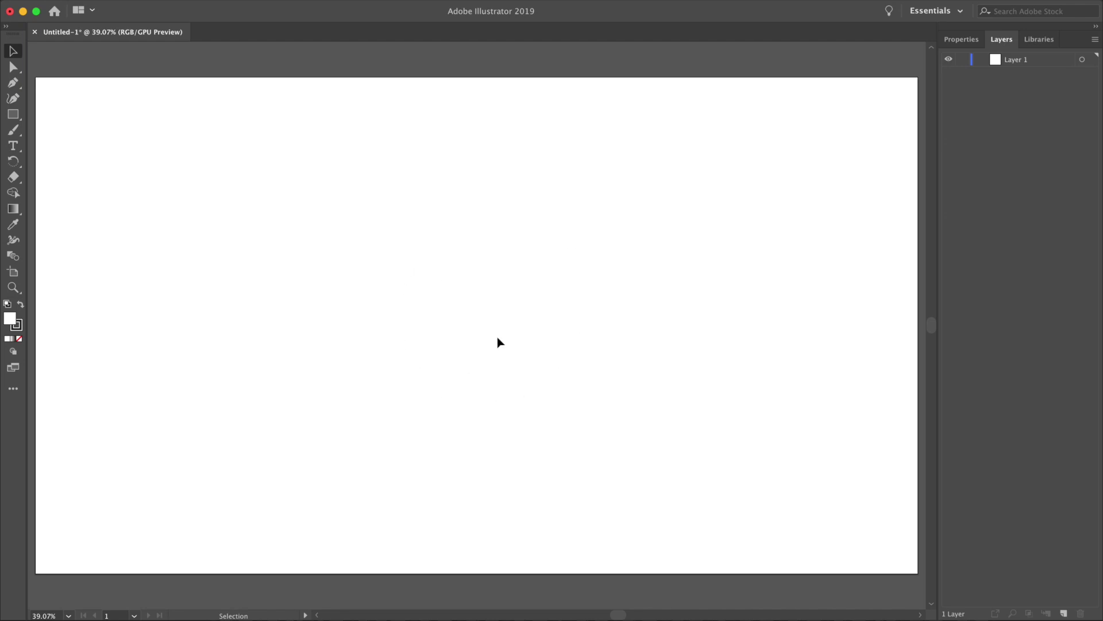
# - Switch to Illustrator and place the handwriting image across the full artboard of the new document
pyautogui.press('a')
pyautogui.press('super+minus')
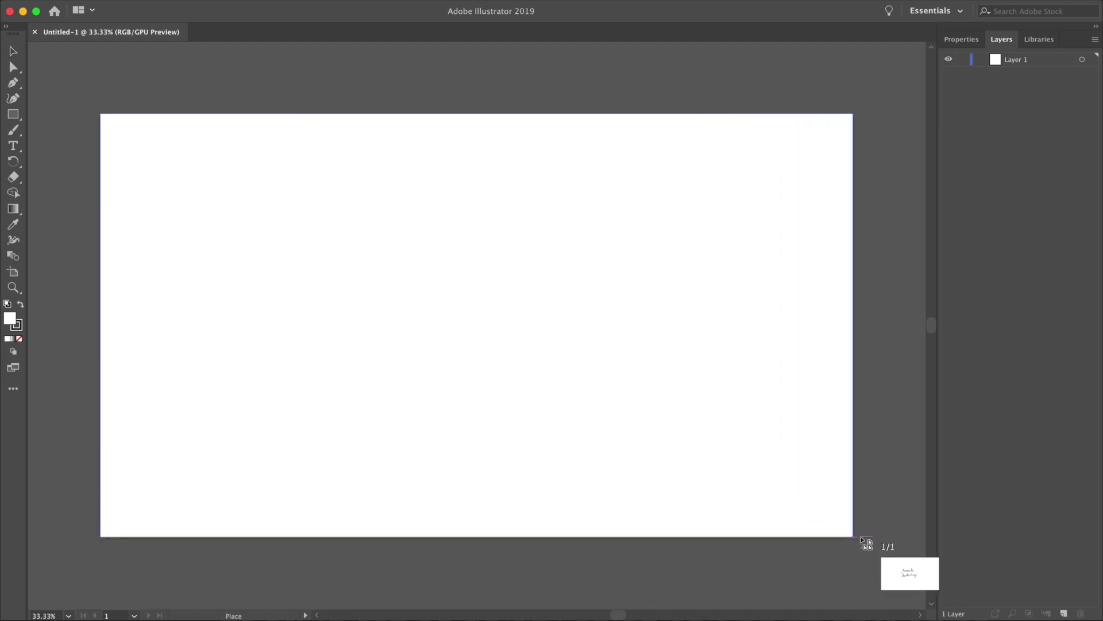
pyautogui.moveTo(861, 538); pyautogui.dragTo(860, 536)
# - Trace the placed handwriting image using Image Trace with the Black and White Logo preset
pyautogui.scroll(8, 632, 425)
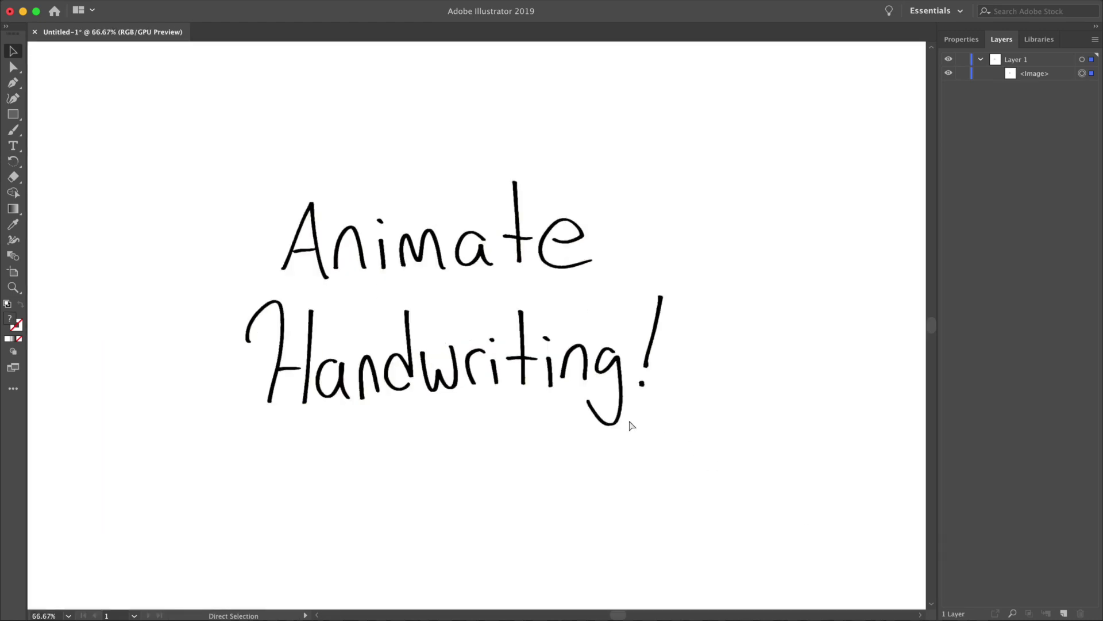
pyautogui.moveTo(645, 437); pyautogui.dragTo(675, 431)
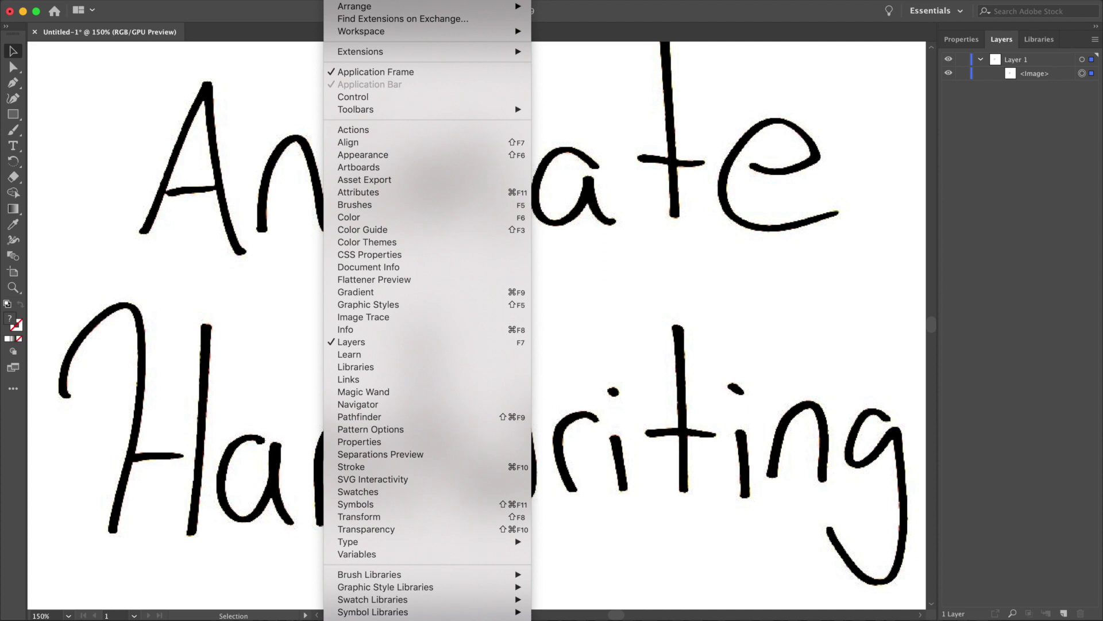
pyautogui.click(454, 316)
pyautogui.click(795, 253)
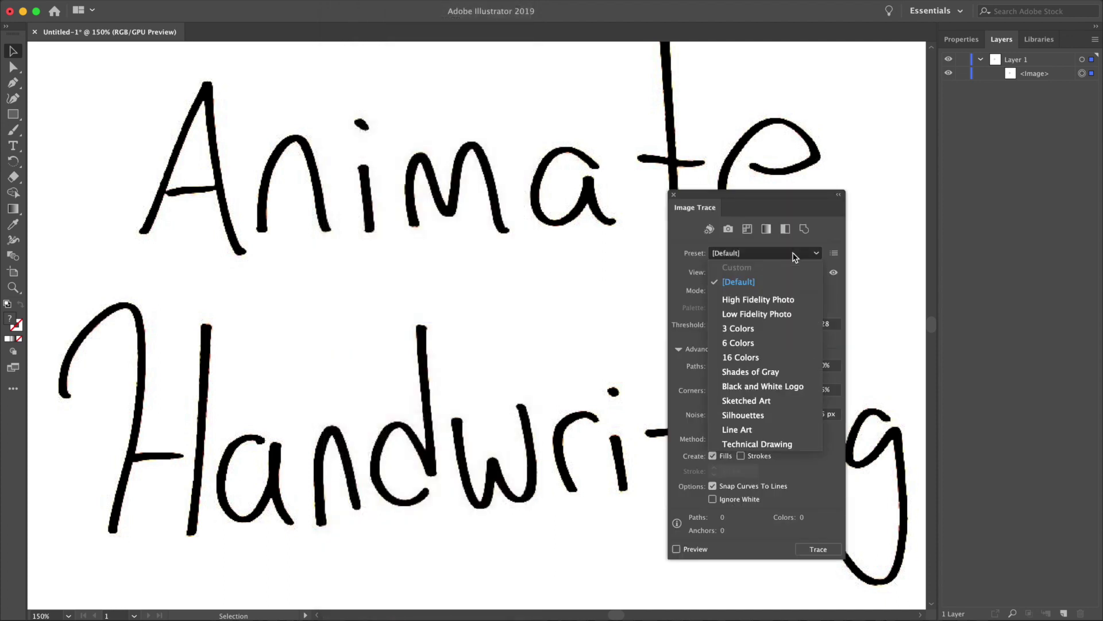
pyautogui.click(797, 389)
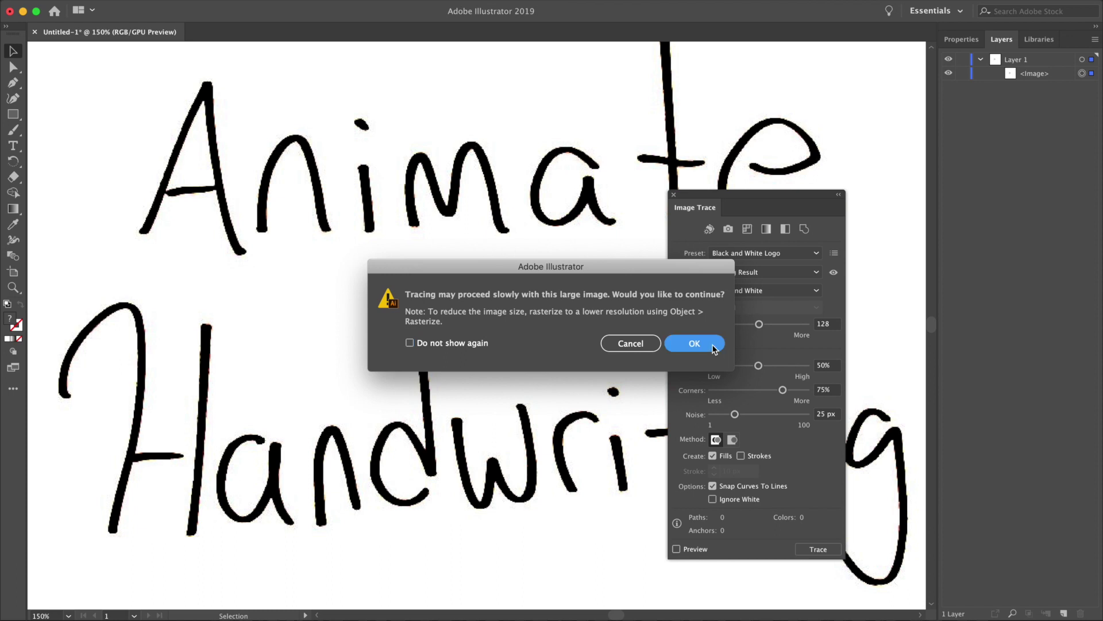
pyautogui.click(694, 343)
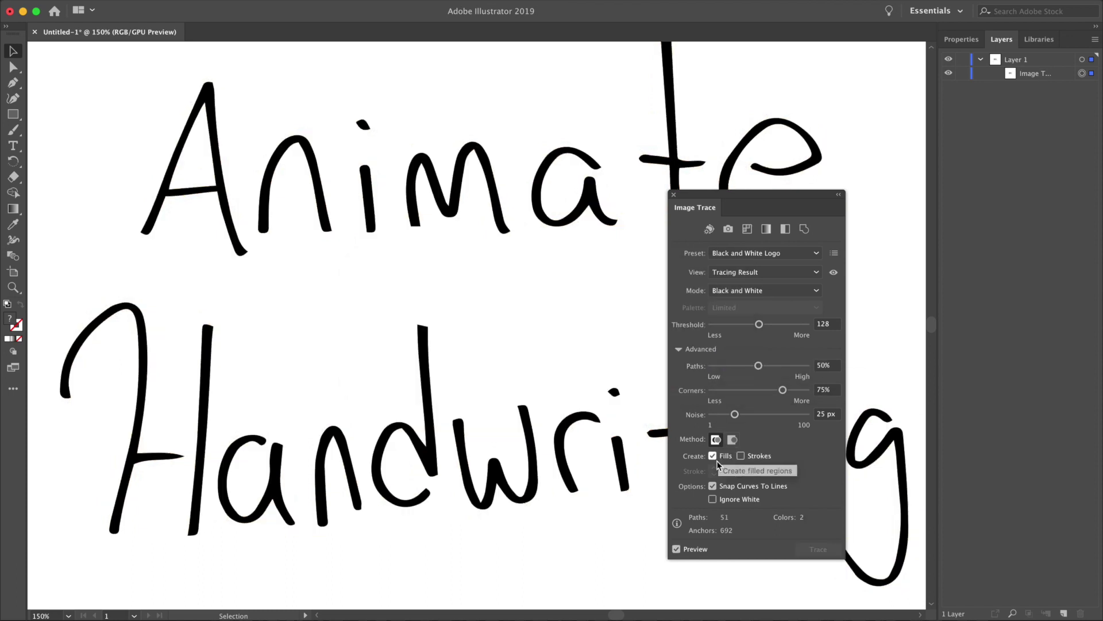
# - Make the image trace ignore white, set its threshold to 181 and raise the Paths setting
pyautogui.click(713, 499)
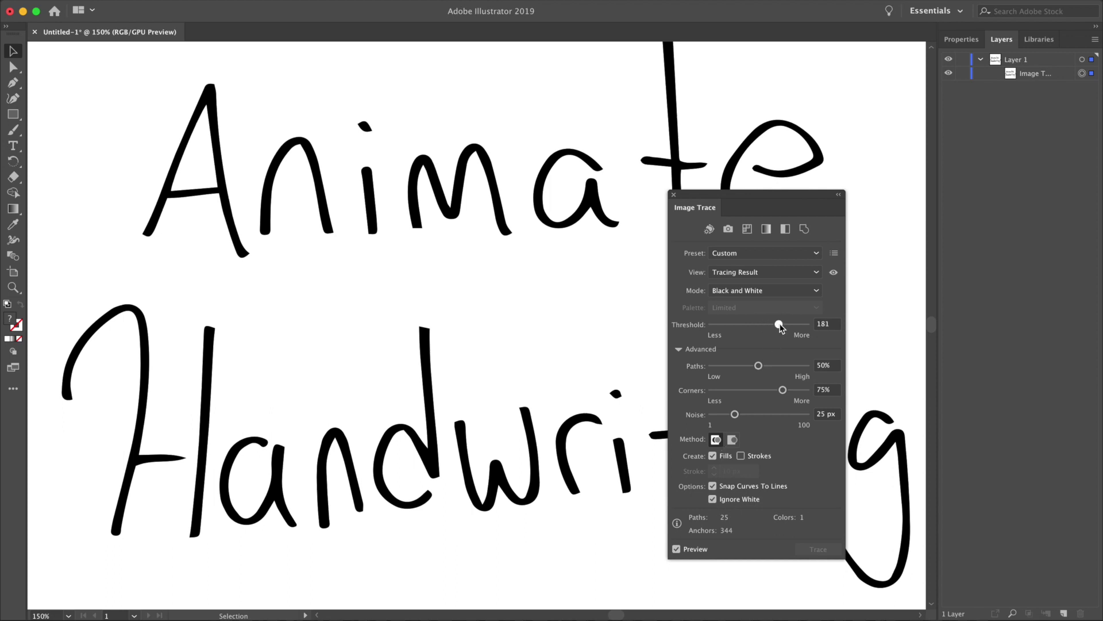
pyautogui.click(788, 366)
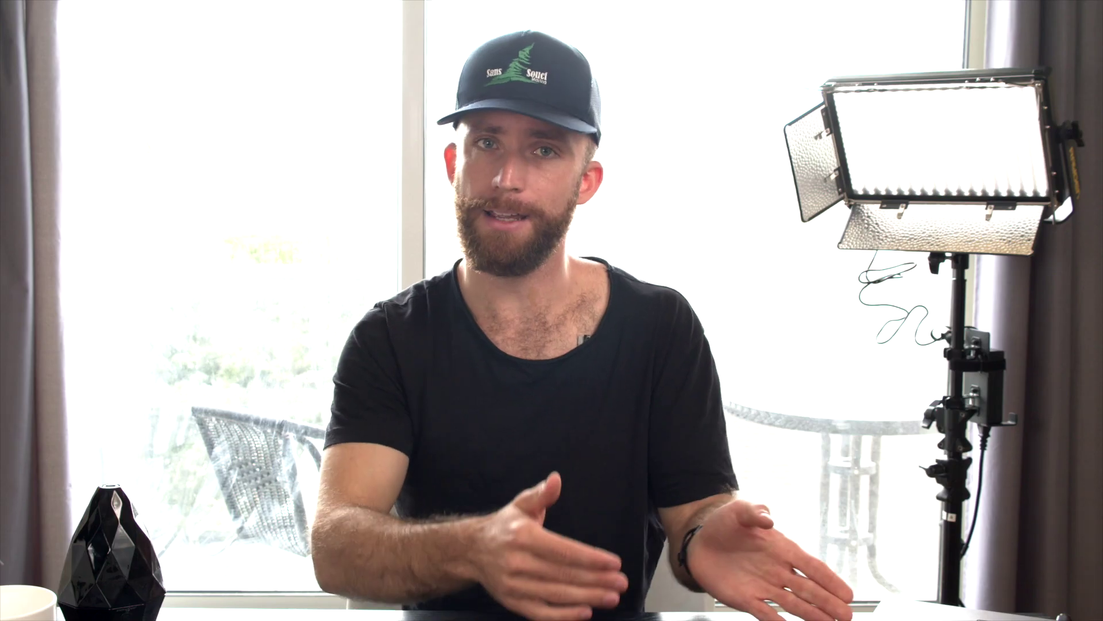
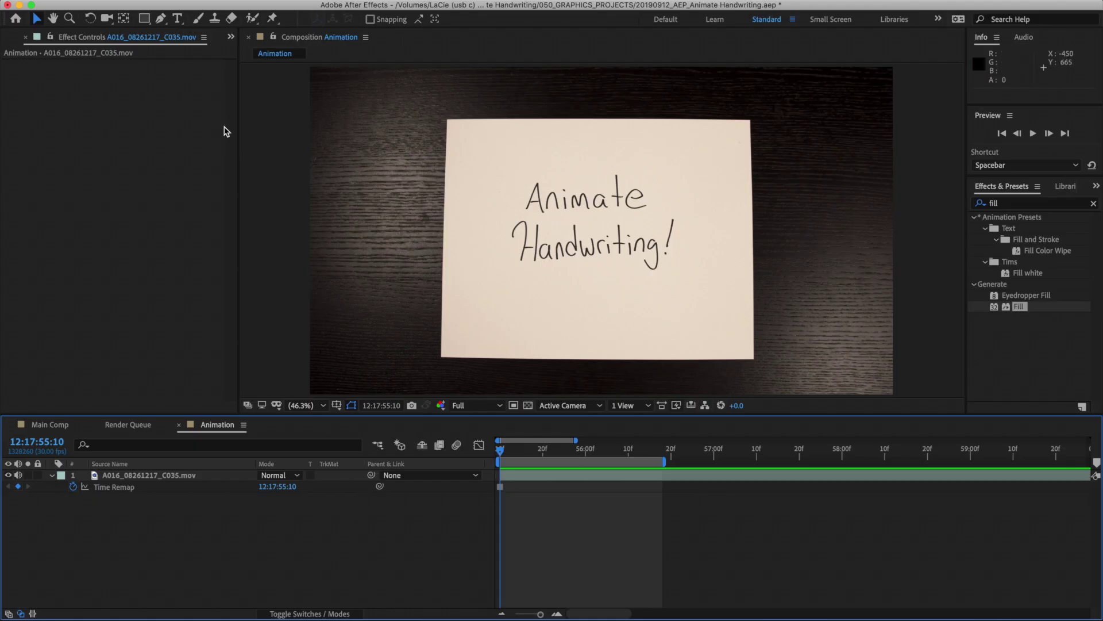
# - In the After Effects Animation comp, set up the Pen tool with no fill and a solid green 10 px stroke
pyautogui.click(162, 19)
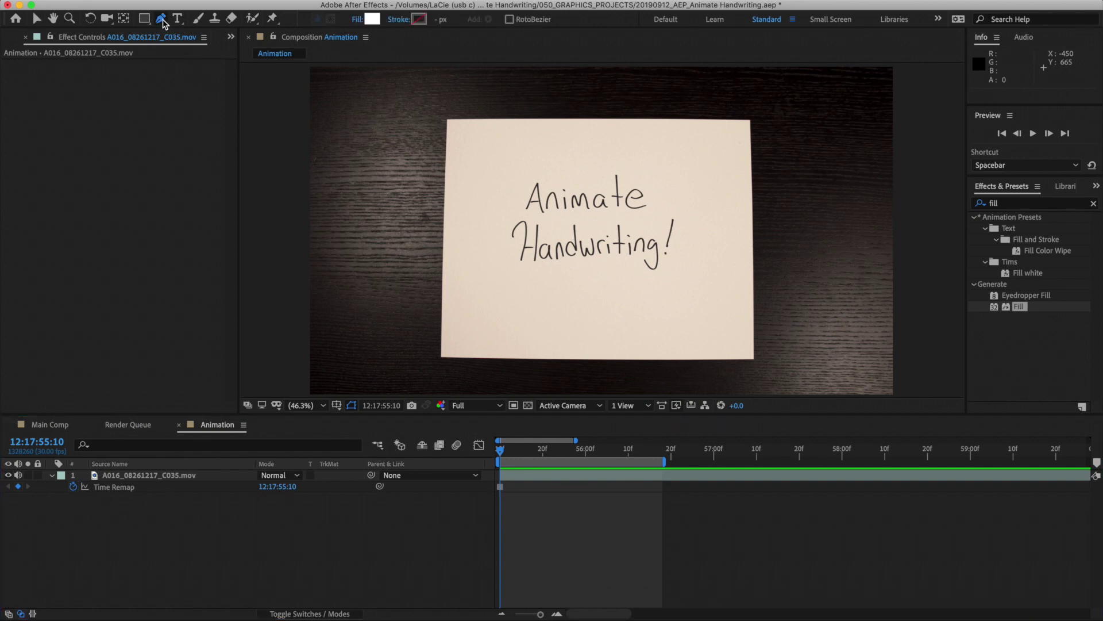
pyautogui.click(359, 21)
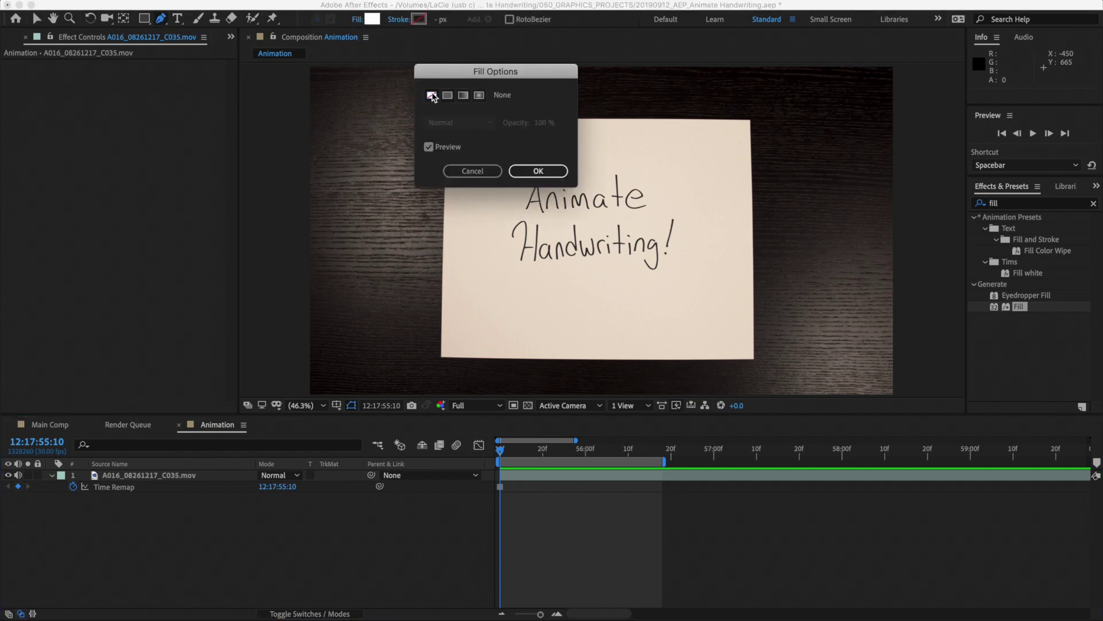
pyautogui.click(517, 170)
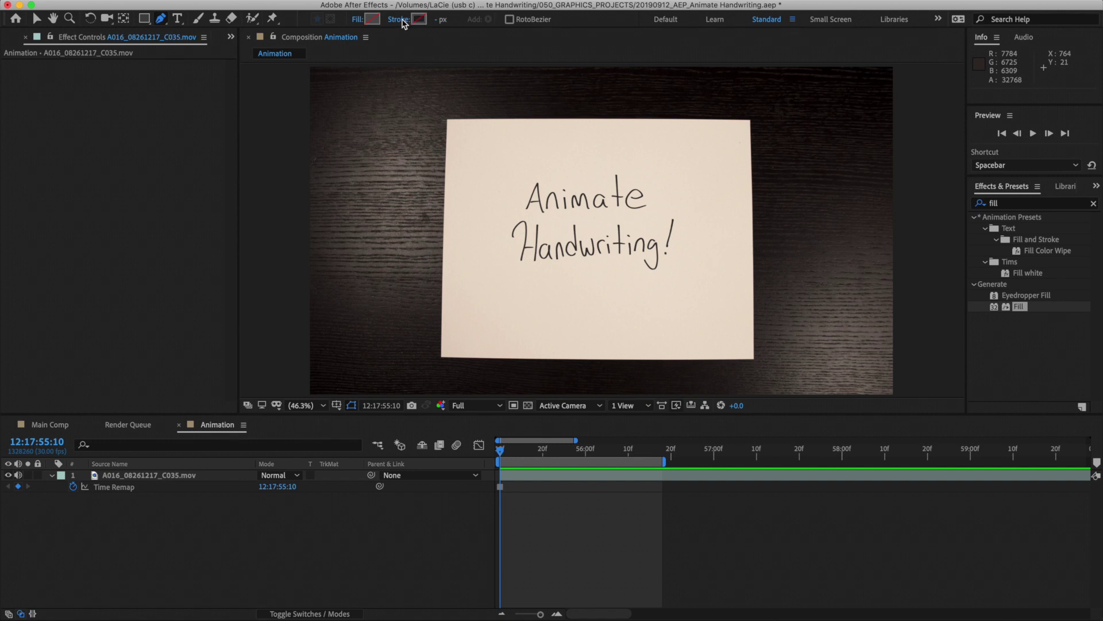
pyautogui.click(404, 22)
pyautogui.click(447, 96)
pyautogui.click(520, 171)
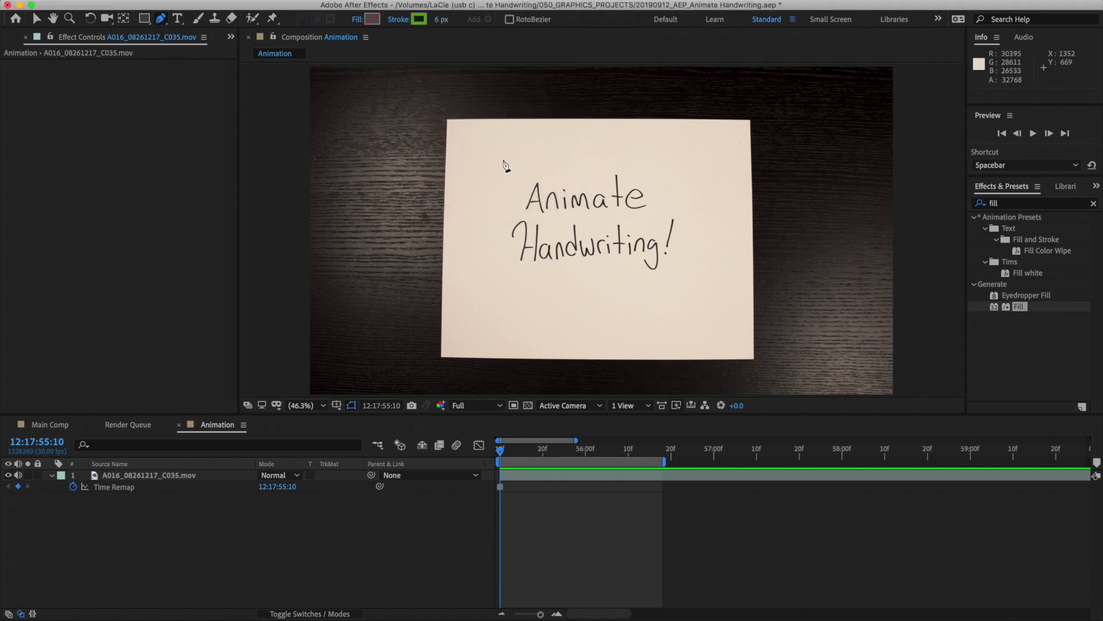
pyautogui.click(440, 23)
pyautogui.write('10')
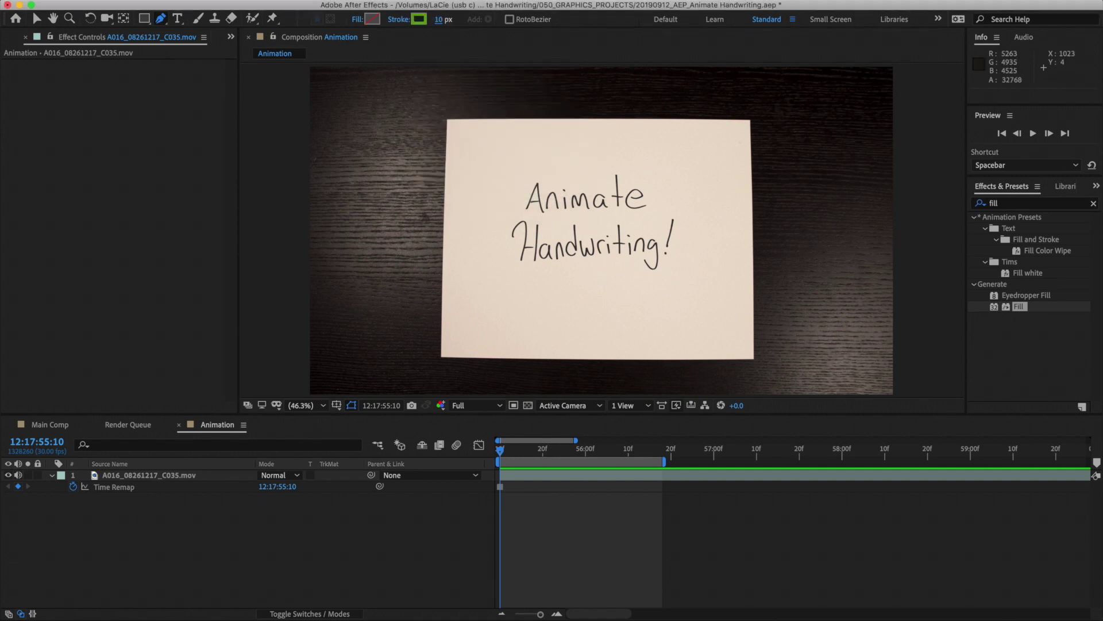
# - Trace the two slanted strokes of the letter A with one pen path on a new shape layer
pyautogui.scroll(7, 521, 203)
pyautogui.click(454, 316)
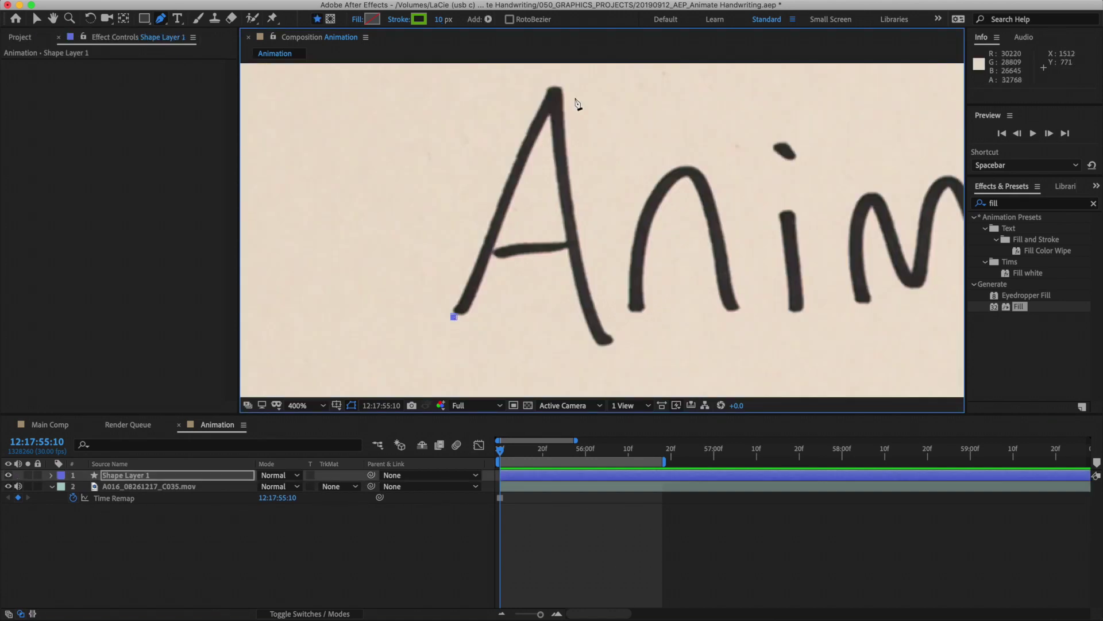
pyautogui.moveTo(604, 340); pyautogui.dragTo(637, 388)
pyautogui.press('v')
# - Set the letter A path's stroke width to 20 px and reveal the shape layer's modified properties
pyautogui.moveTo(548, 20); pyautogui.dragTo(551, 20)
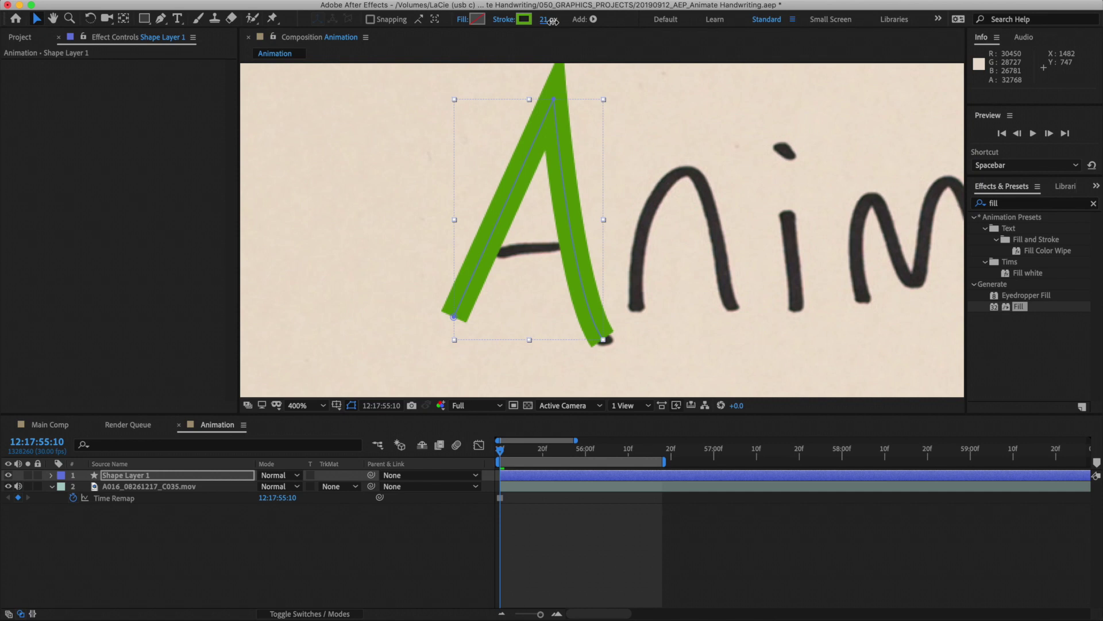
pyautogui.click(194, 477)
pyautogui.press('u')
pyautogui.press('u')
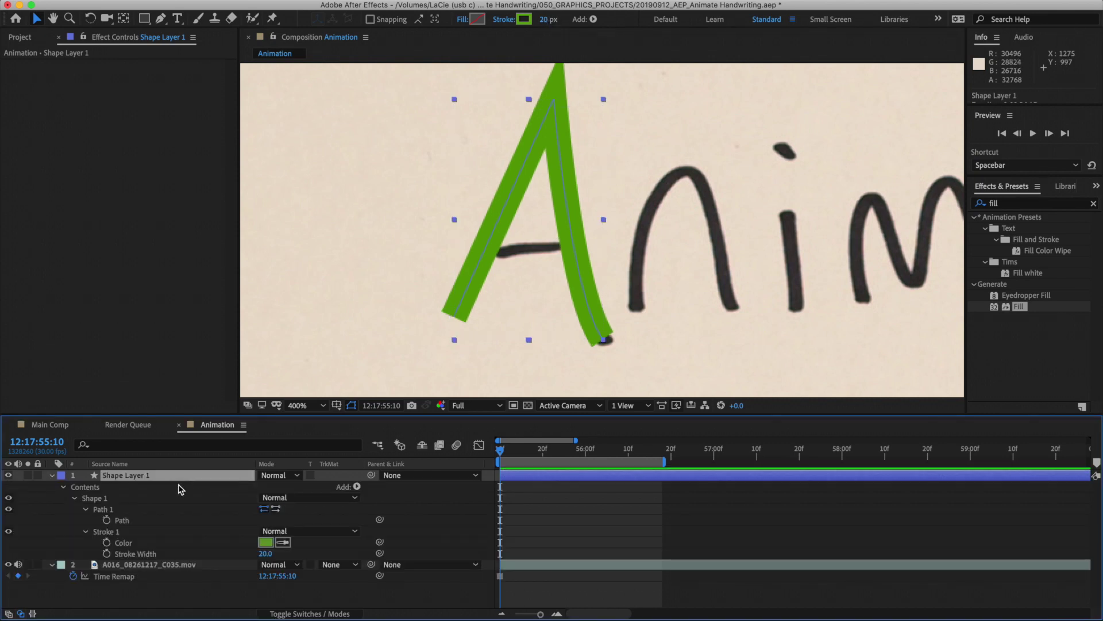
# - Set the letter A stroke's Line Cap to Round Cap and its Line Join to Round Join
pyautogui.click(86, 531)
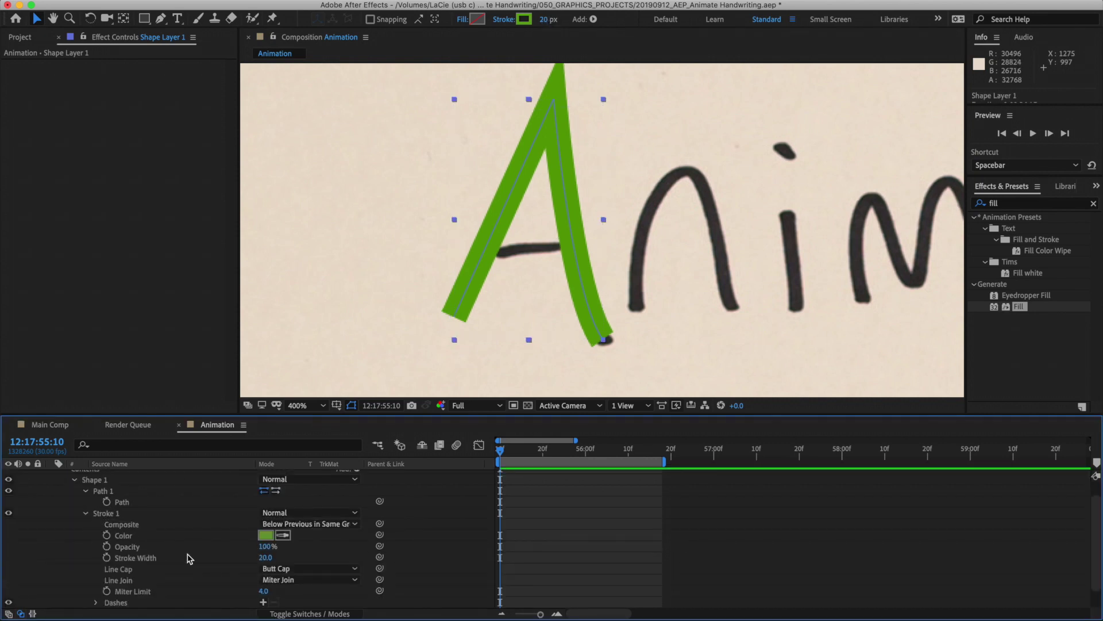
pyautogui.click(275, 574)
pyautogui.click(288, 594)
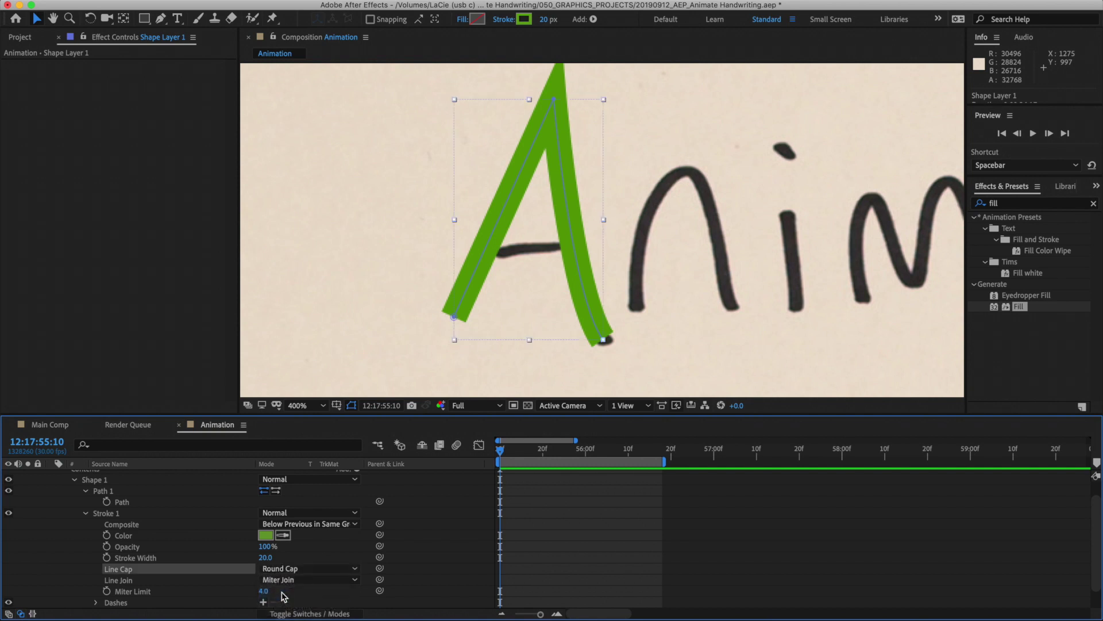
pyautogui.click(289, 580)
pyautogui.click(294, 606)
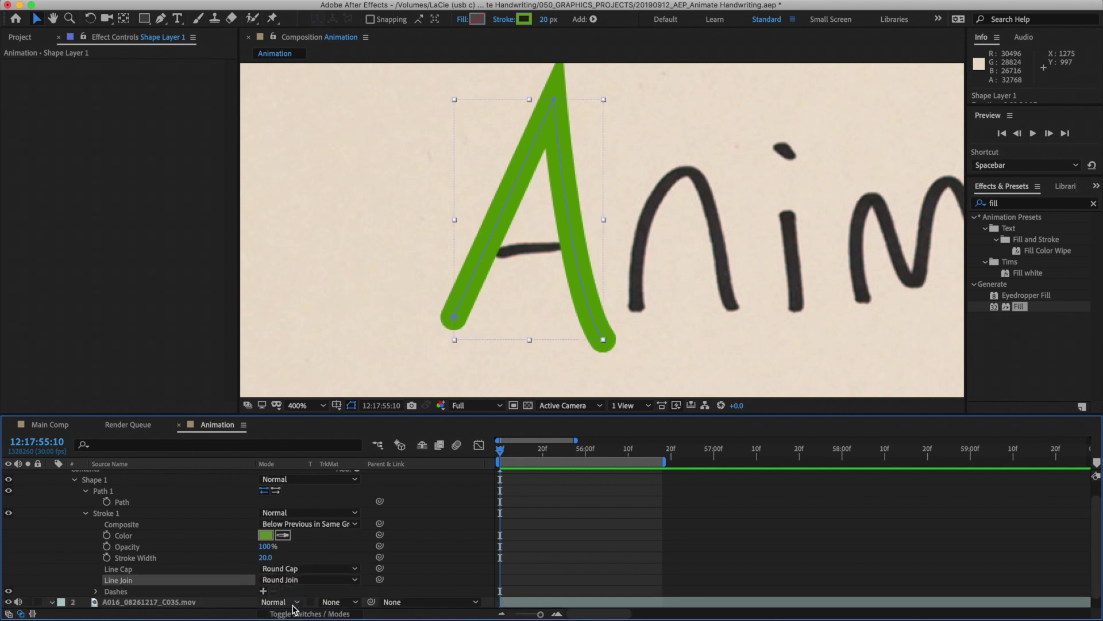
# - Add Trim Paths to the letter A shape and keyframe its End with easing from 0% at 12:17:55:10 to 100% at 12:17:56:00
pyautogui.scroll(2, 299, 562)
pyautogui.click(355, 487)
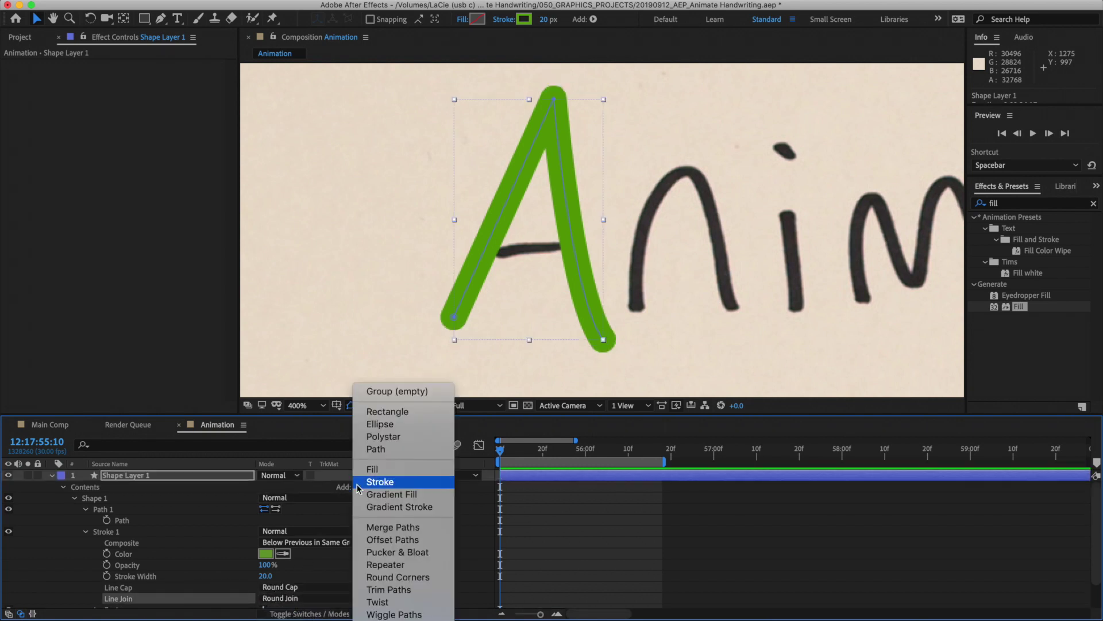
pyautogui.click(411, 589)
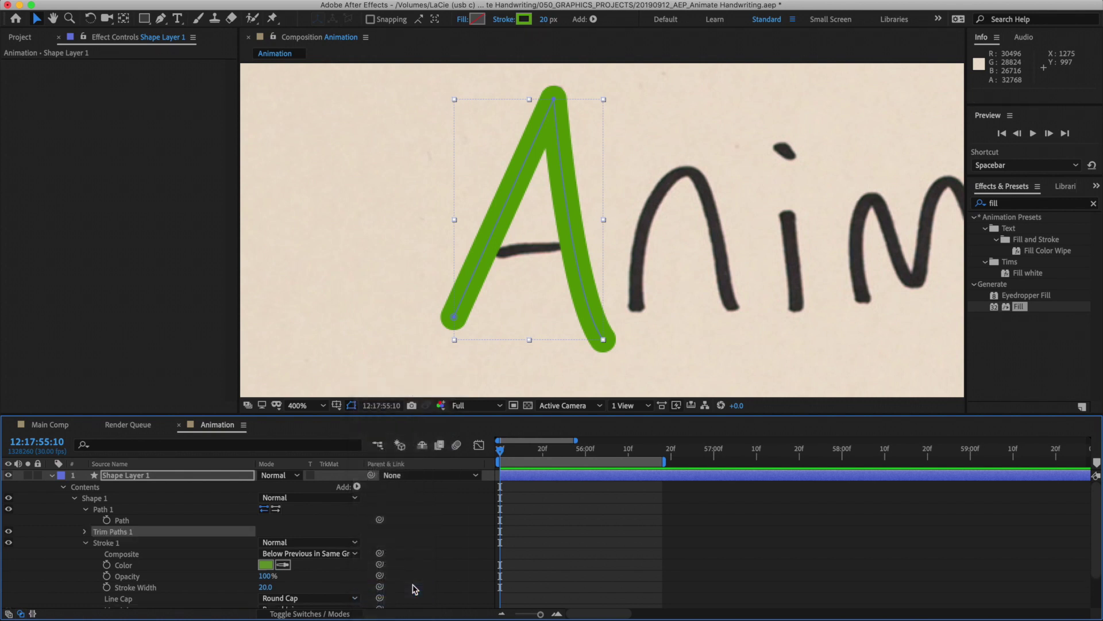
pyautogui.click(107, 554)
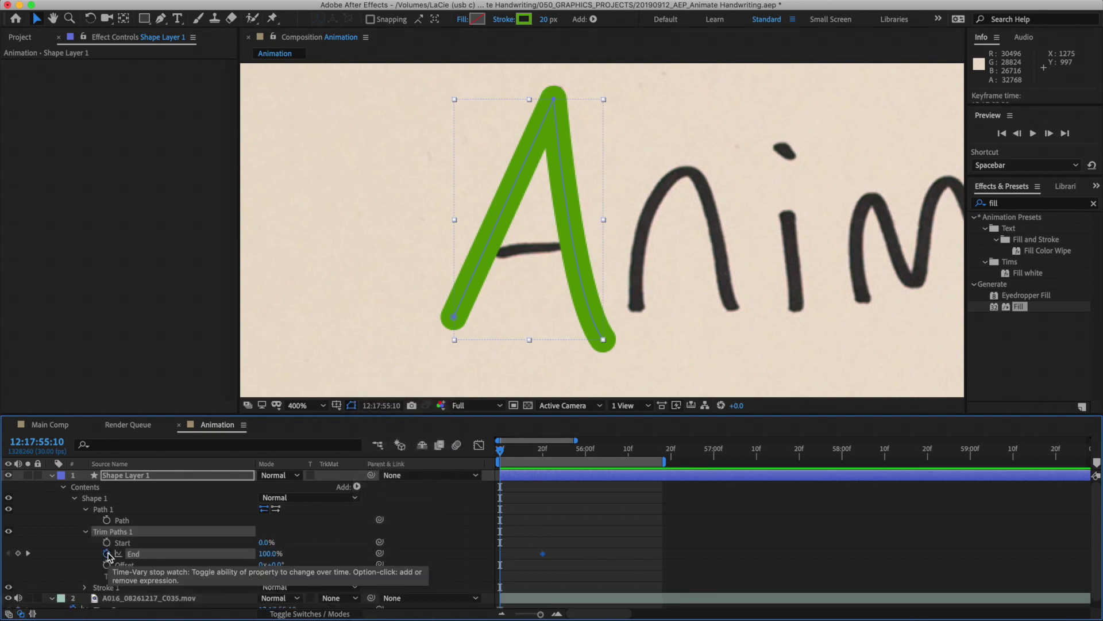
pyautogui.moveTo(269, 553); pyautogui.dragTo(147, 562)
pyautogui.click(552, 555)
pyautogui.moveTo(611, 549); pyautogui.dragTo(483, 563)
# - Reshape the End keyframes' speed curve so it peaks early and slows down gradually, and preview the animation
pyautogui.click(479, 445)
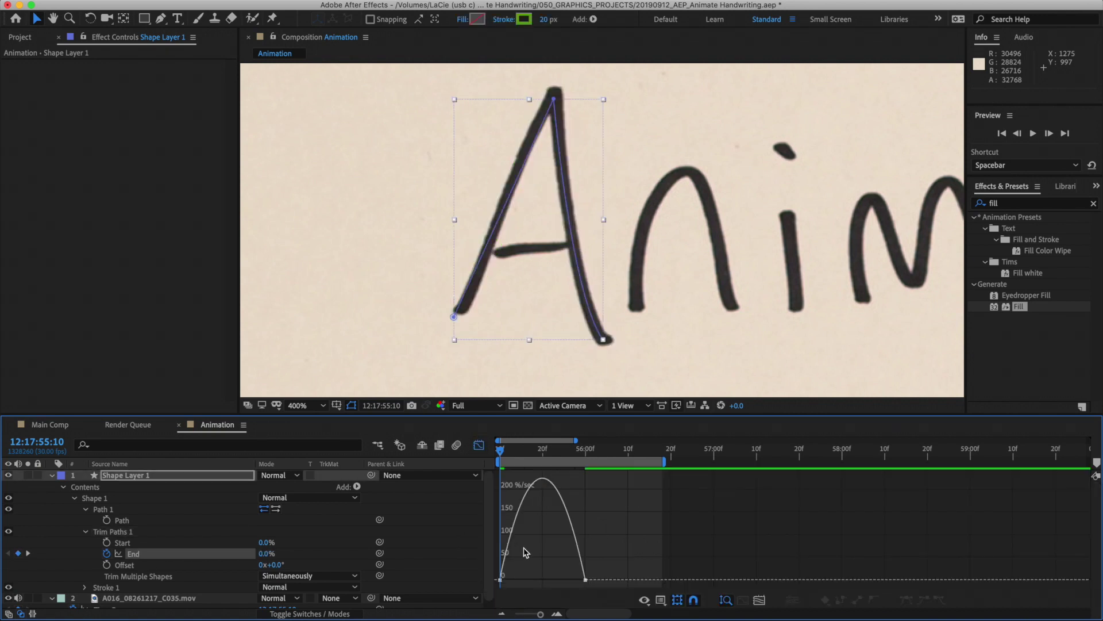
pyautogui.click(572, 581)
pyautogui.moveTo(572, 581); pyautogui.dragTo(515, 582)
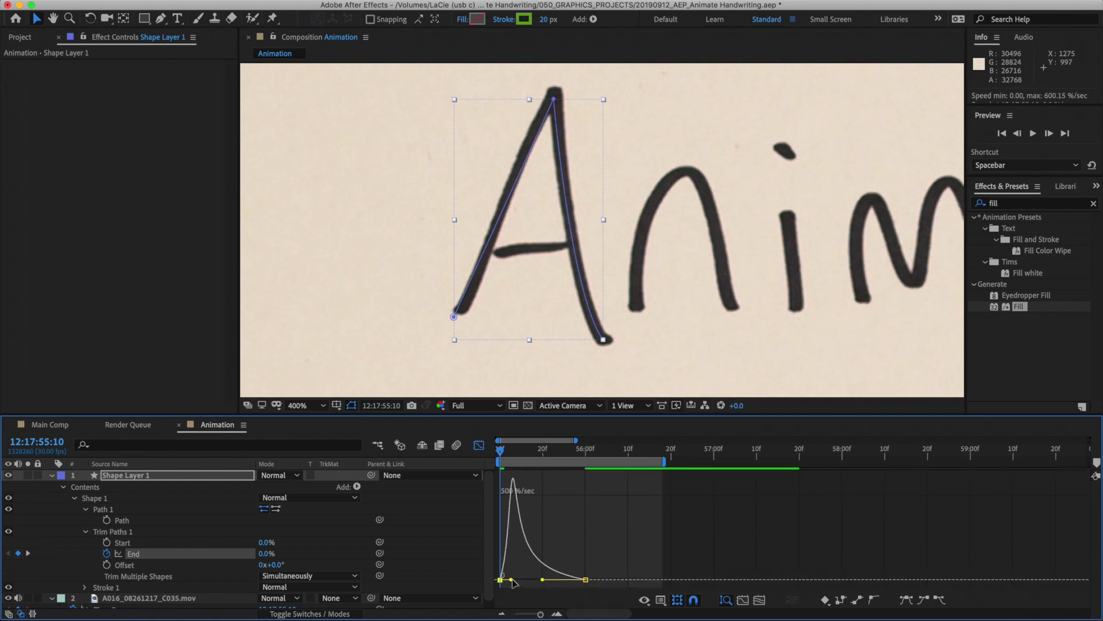
pyautogui.click(480, 445)
pyautogui.press('space')
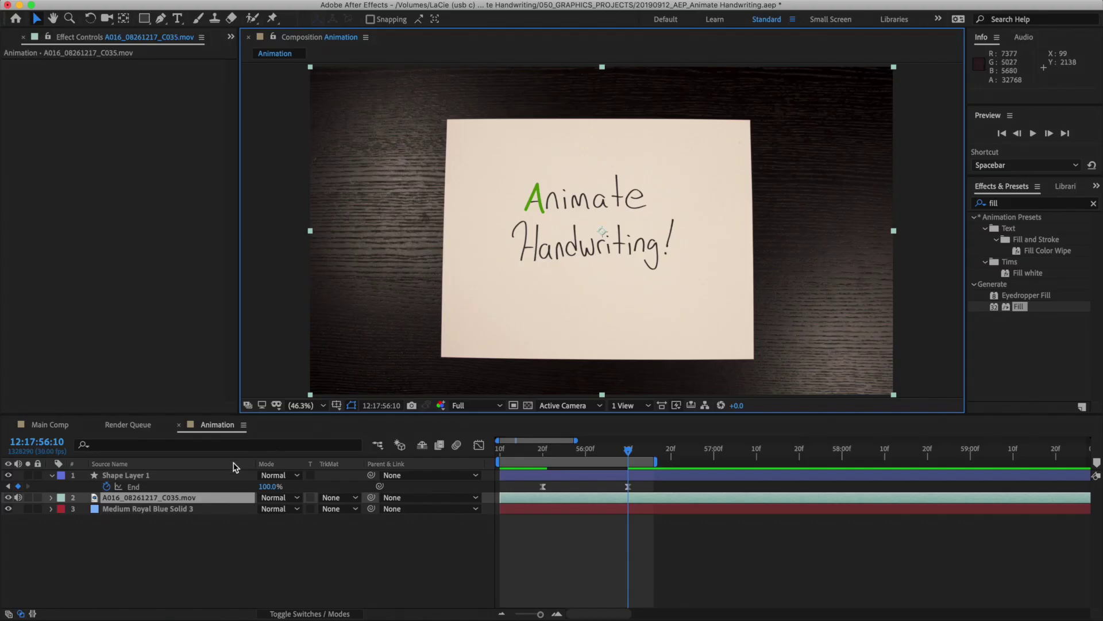
# - Set the handwriting footage layer's track matte to Alpha Matte "Shape Layer 1" and preview the reveal
pyautogui.click(222, 477)
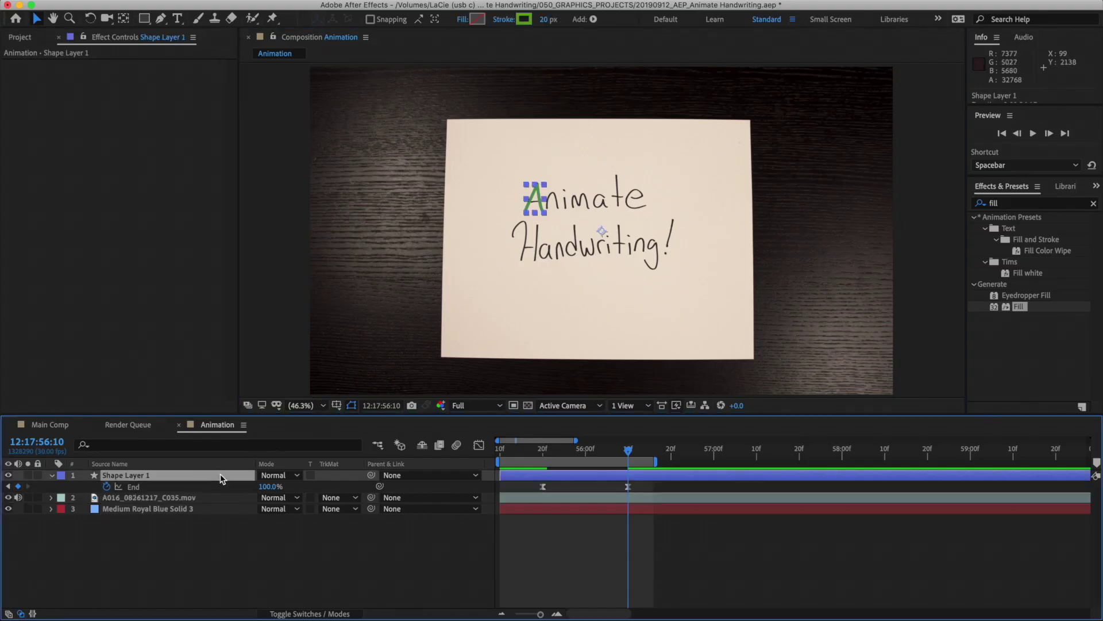
pyautogui.click(222, 495)
pyautogui.click(225, 476)
pyautogui.click(225, 500)
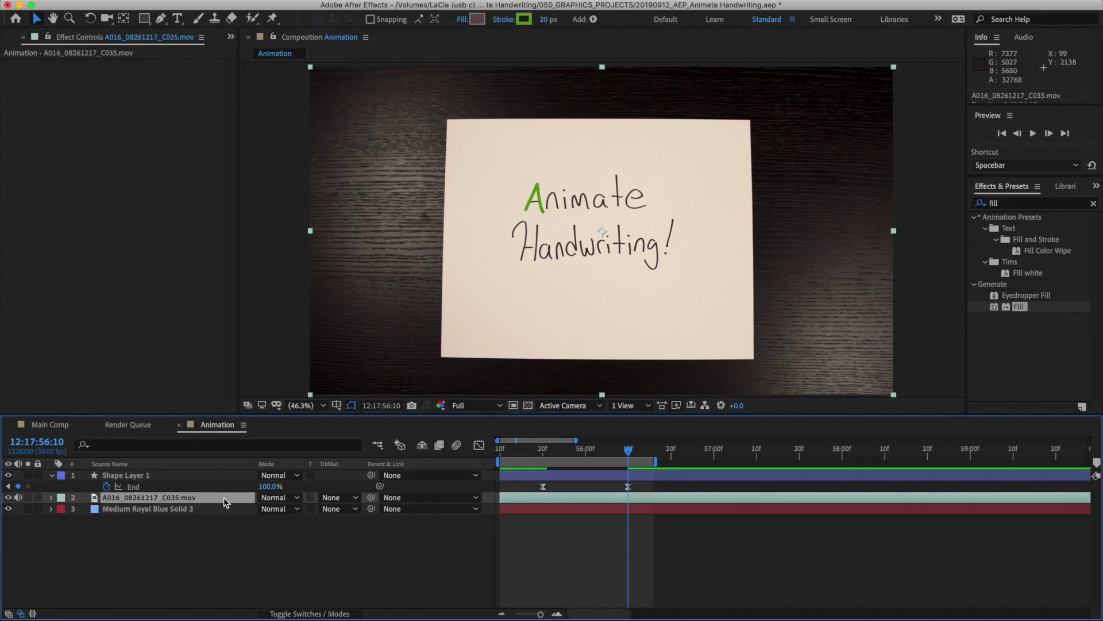
pyautogui.click(345, 499)
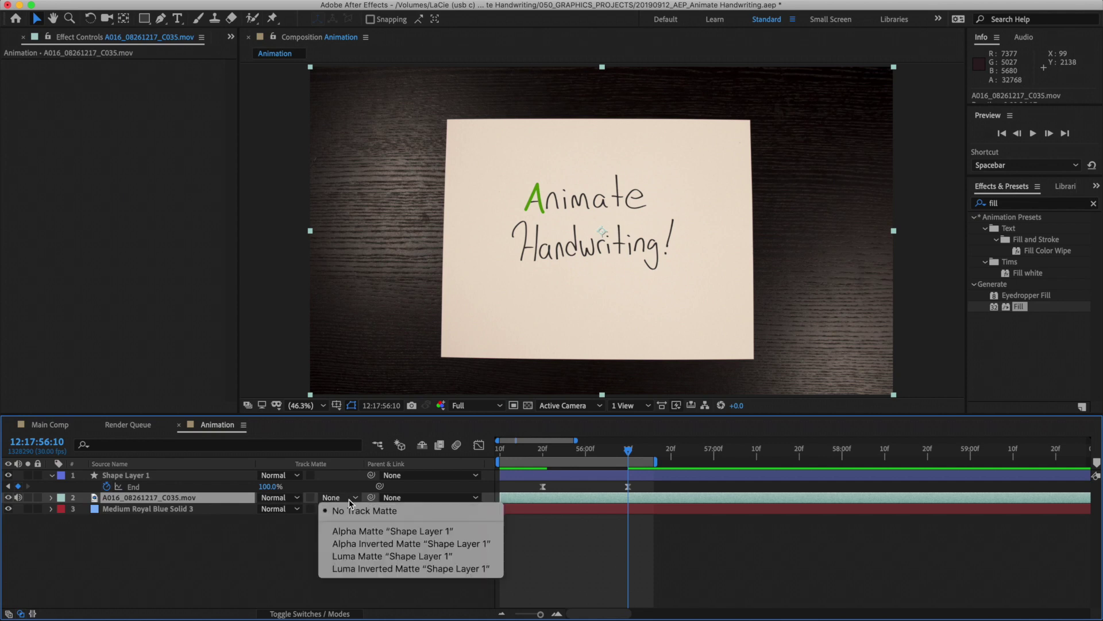
pyautogui.click(372, 530)
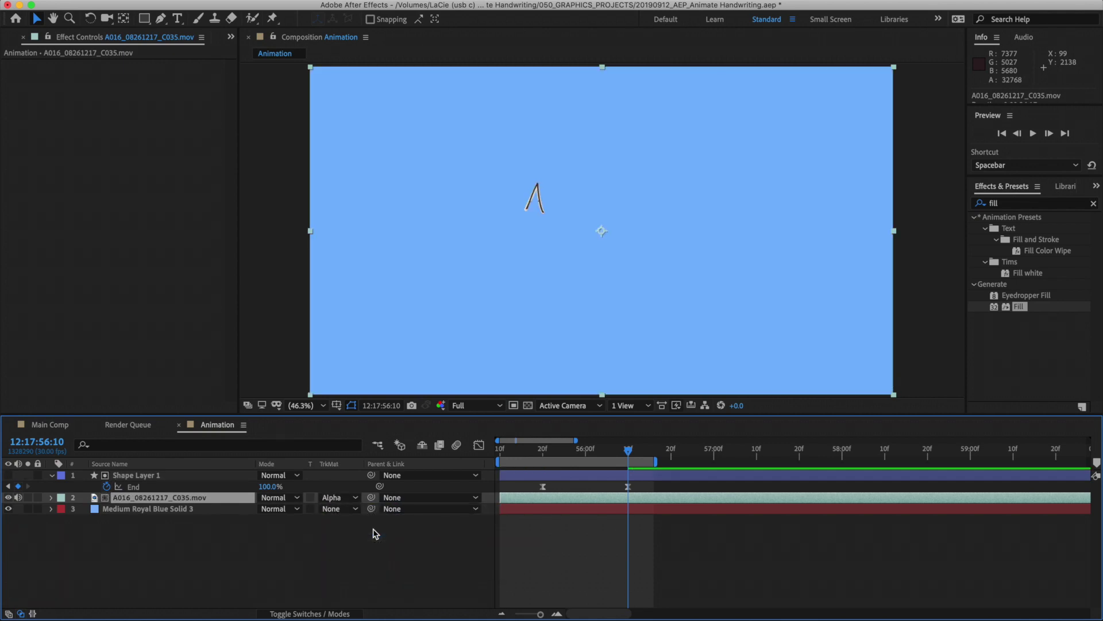
pyautogui.click(378, 537)
pyautogui.press('space')
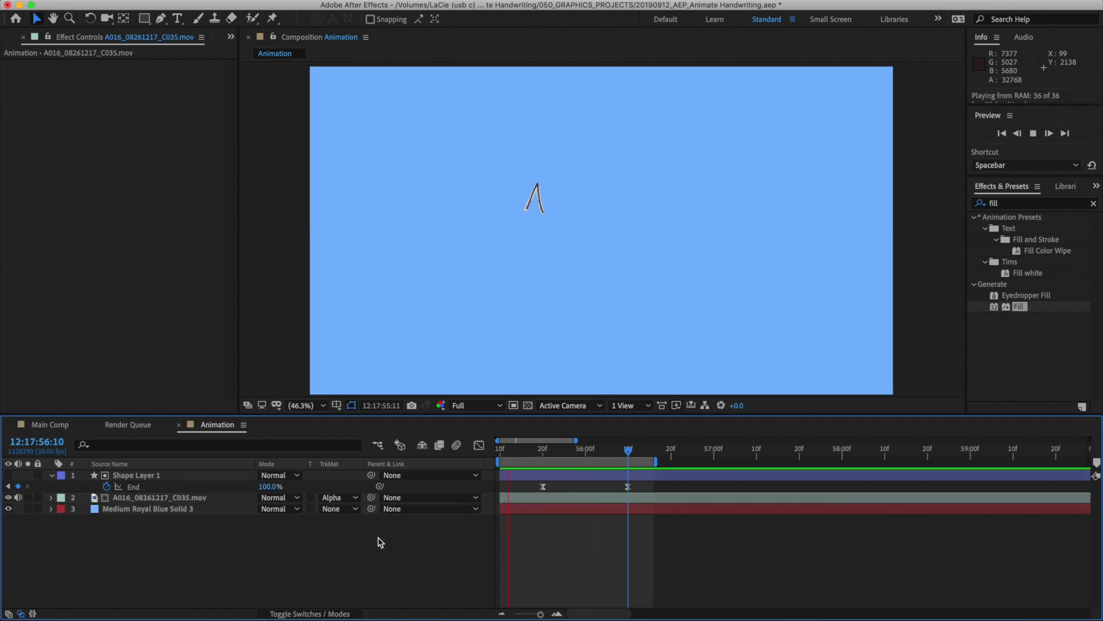
# - Draw a mask on Shape Layer 1 around the crossbar remnant on the A's left stroke and set it to Subtract
pyautogui.scroll(4, 536, 190)
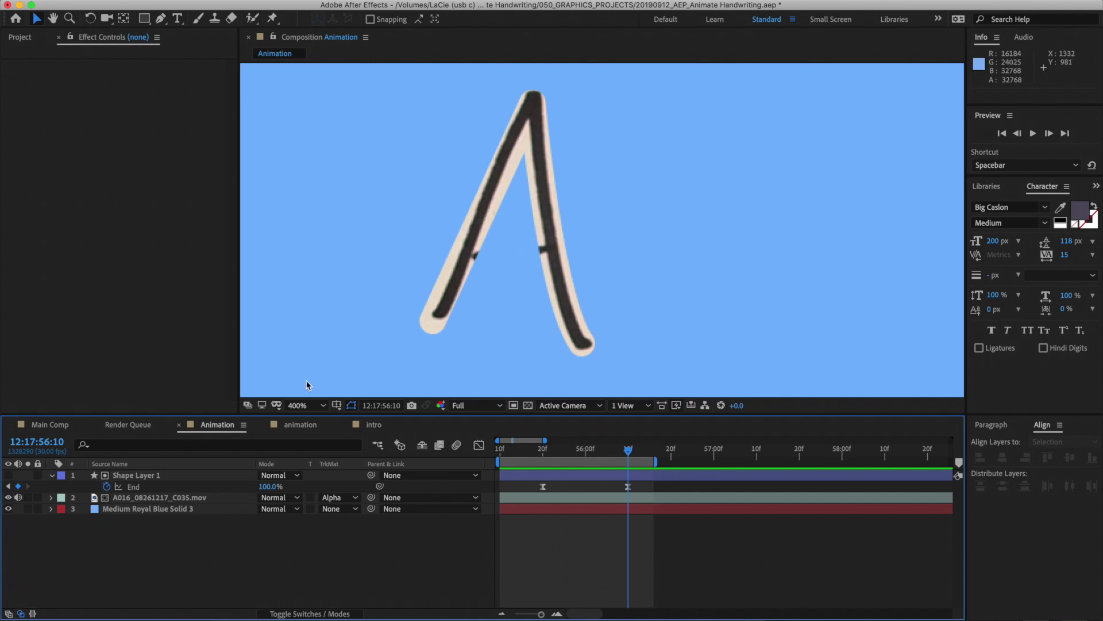
pyautogui.click(163, 478)
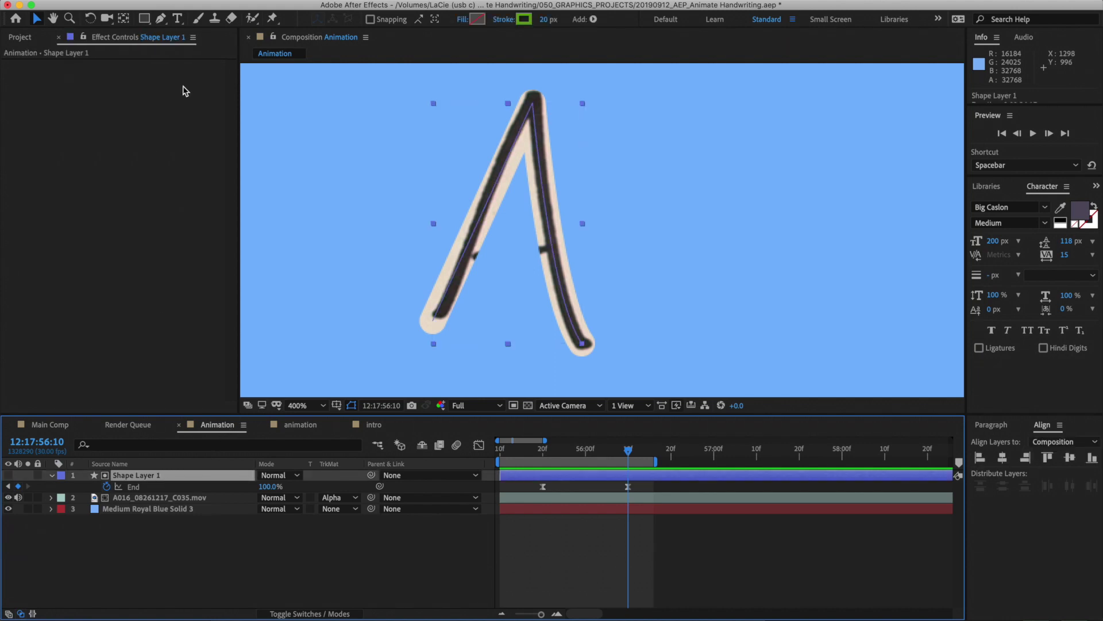
pyautogui.click(161, 22)
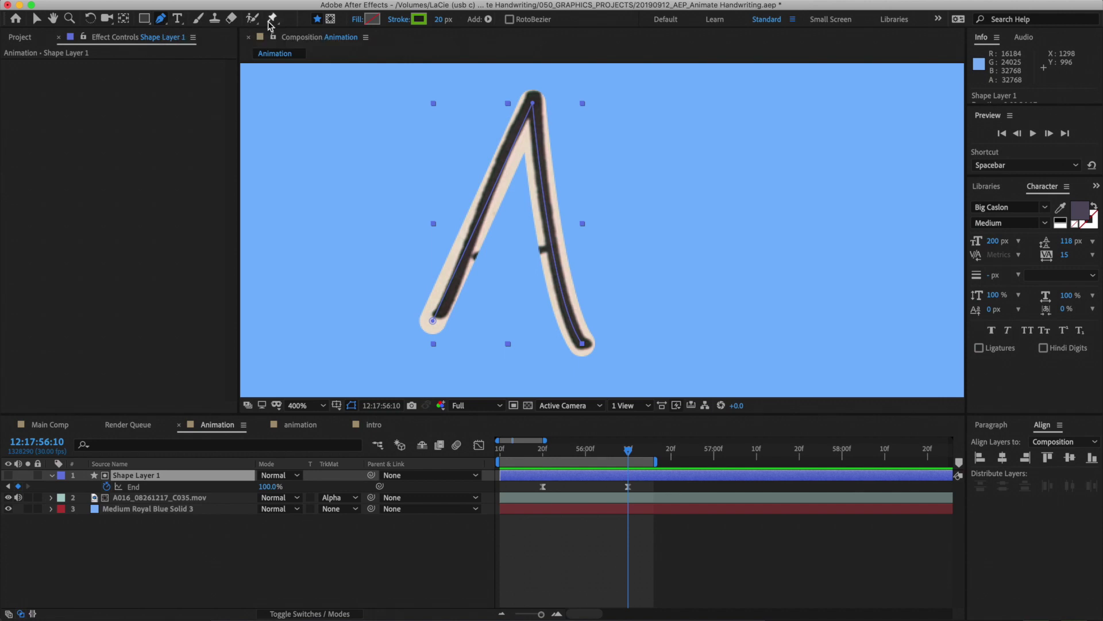
pyautogui.click(331, 20)
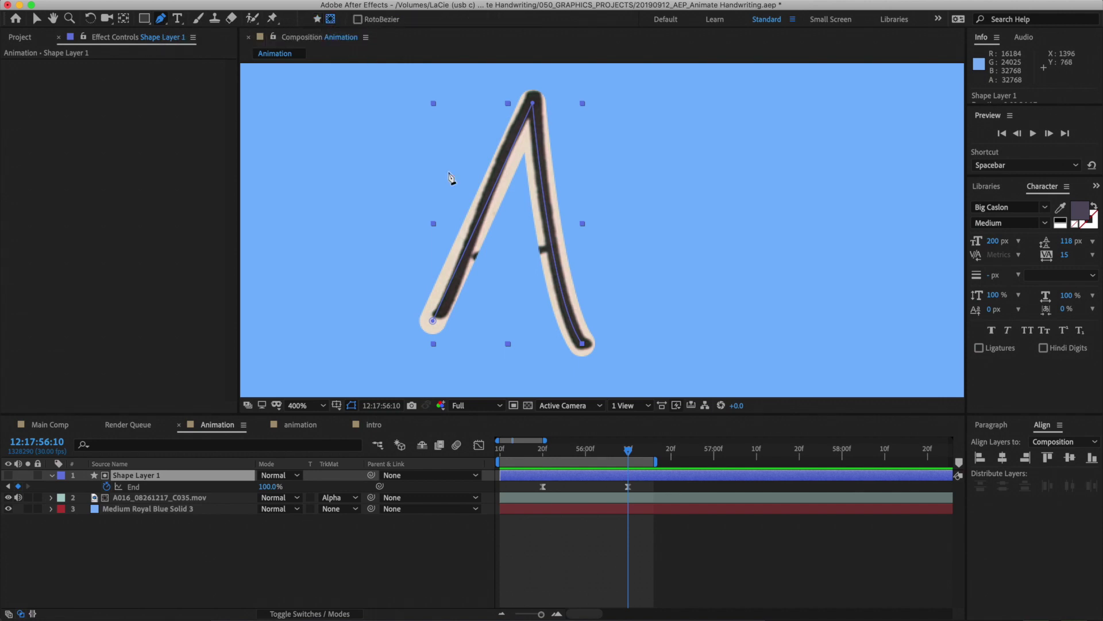
pyautogui.scroll(2, 496, 241)
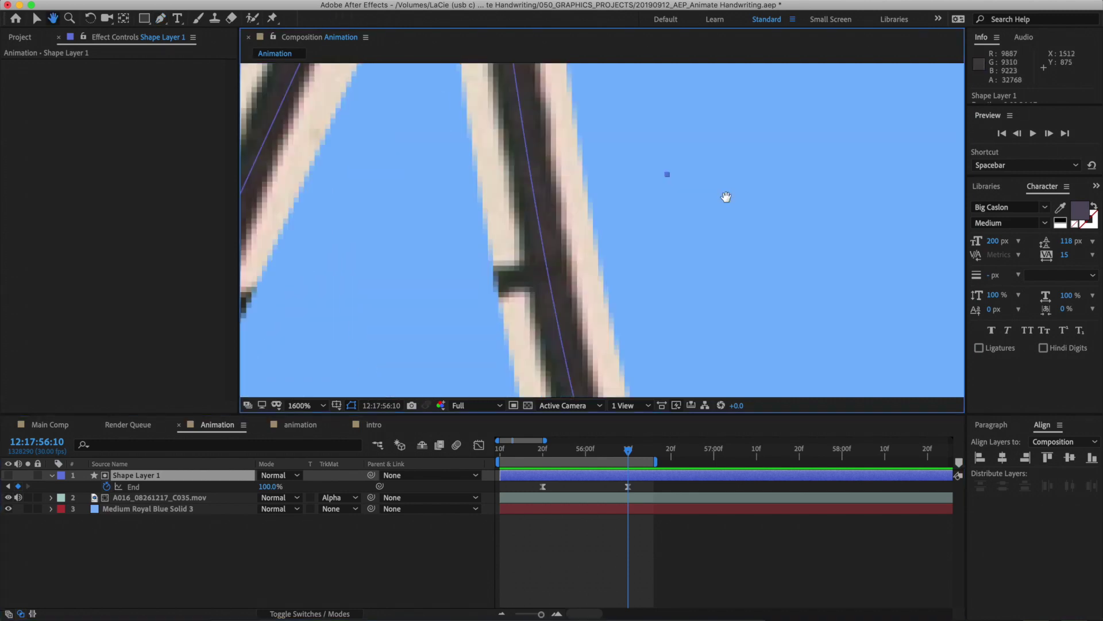
pyautogui.click(592, 183)
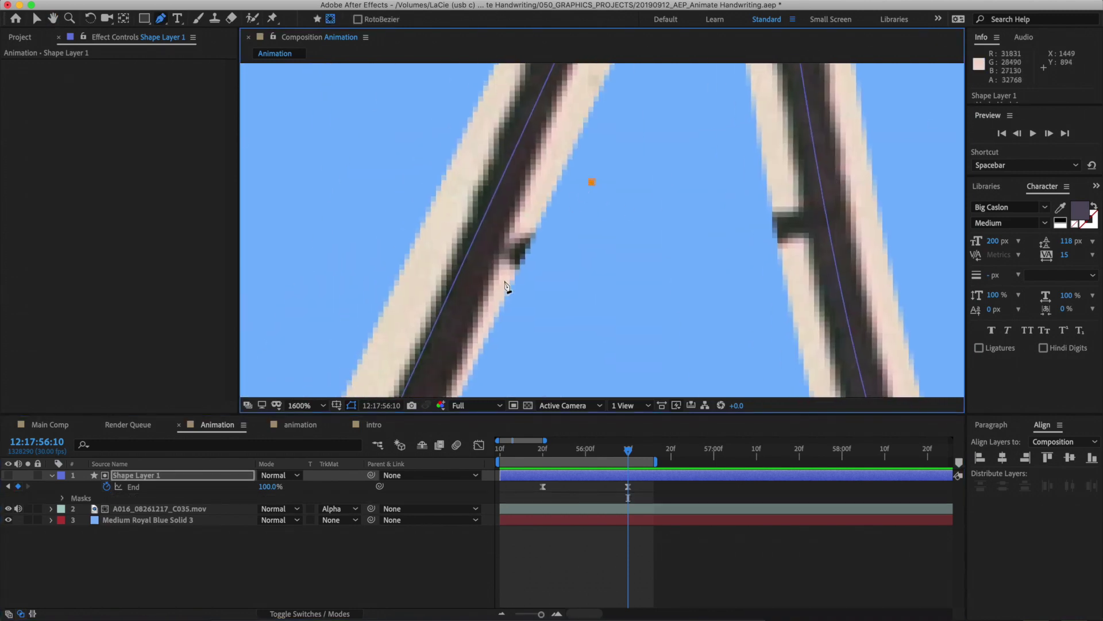
pyautogui.moveTo(503, 294); pyautogui.dragTo(517, 374)
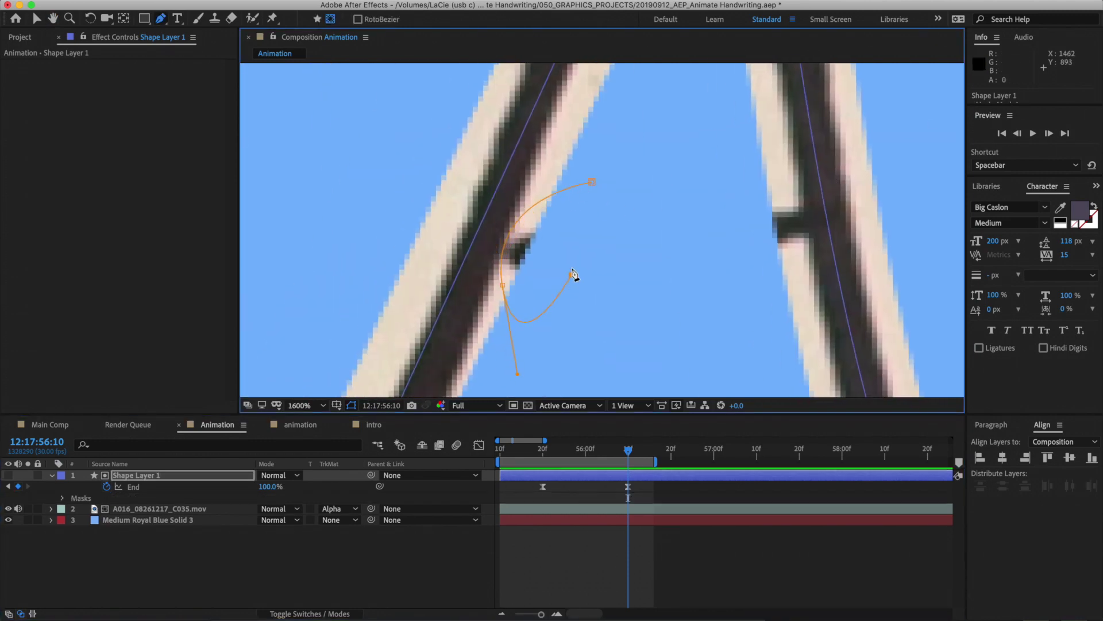
pyautogui.click(592, 183)
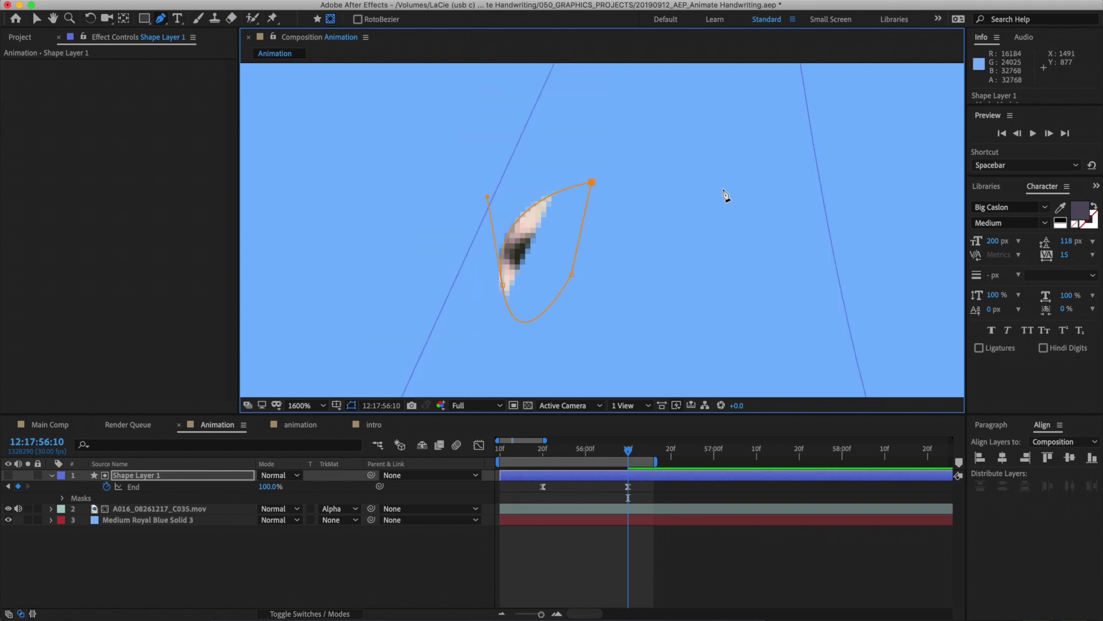
pyautogui.press('m')
pyautogui.click(276, 487)
pyautogui.click(298, 526)
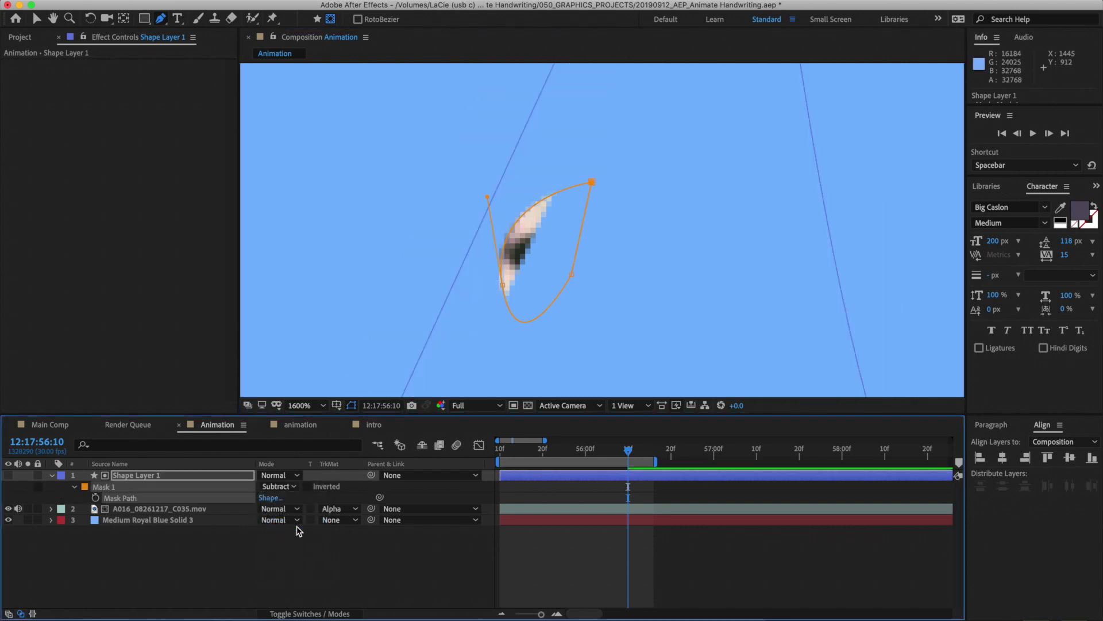
# - Draw a second mask around the crossbar remnant on the A's right stroke and set it to Subtract
pyautogui.click(734, 173)
pyautogui.click(757, 266)
pyautogui.moveTo(805, 251); pyautogui.dragTo(804, 207)
pyautogui.click(734, 173)
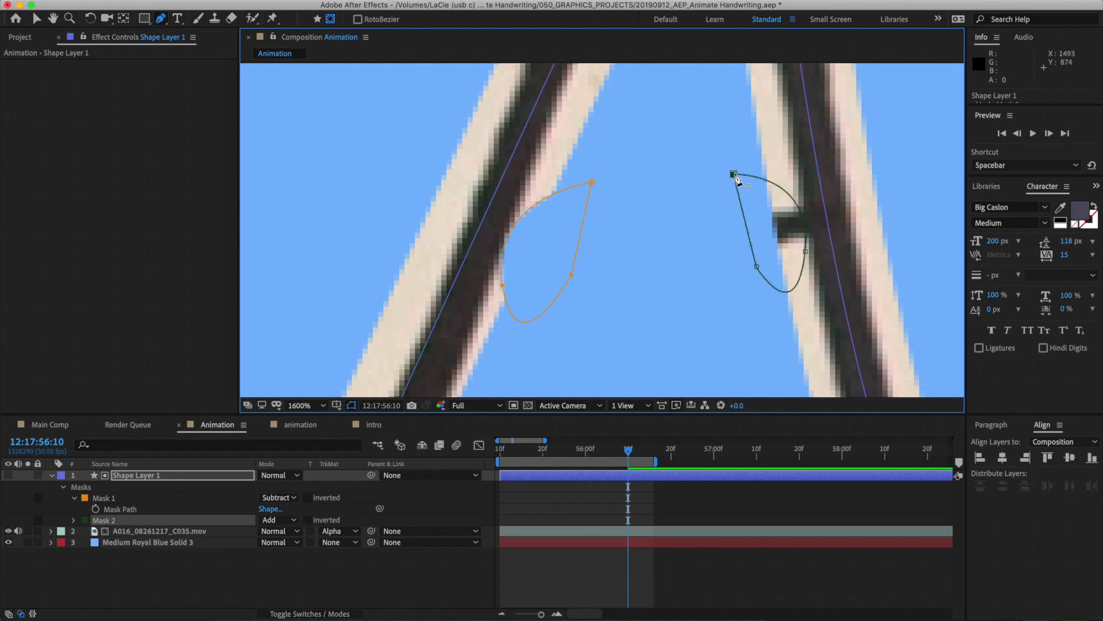
pyautogui.click(279, 520)
pyautogui.click(291, 555)
pyautogui.click(292, 559)
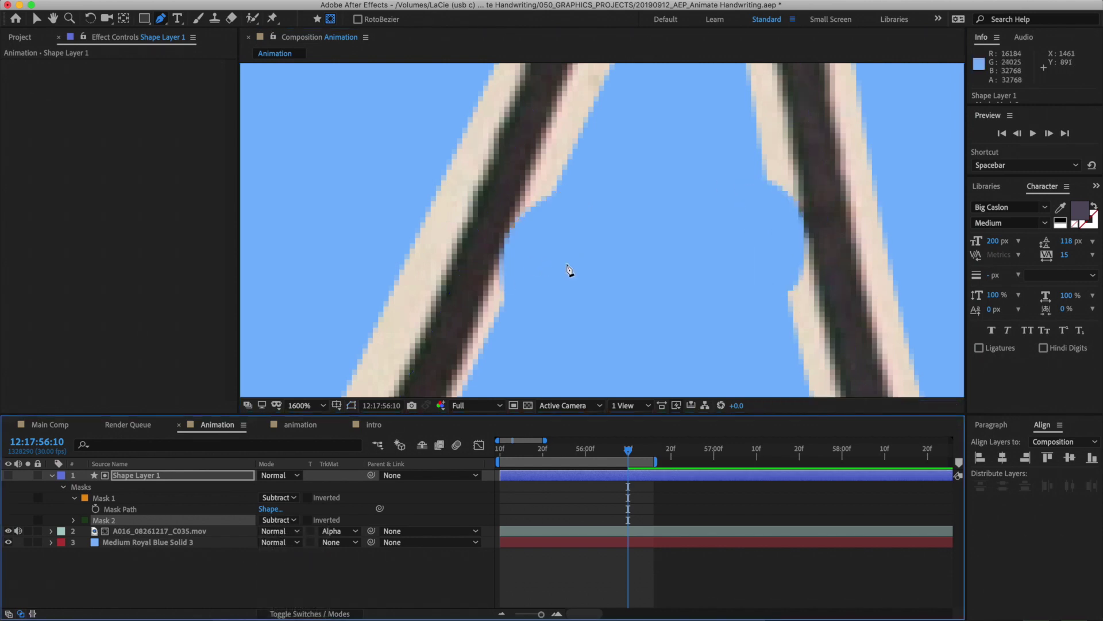
pyautogui.scroll(-3, 568, 268)
pyautogui.moveTo(749, 277); pyautogui.dragTo(686, 287)
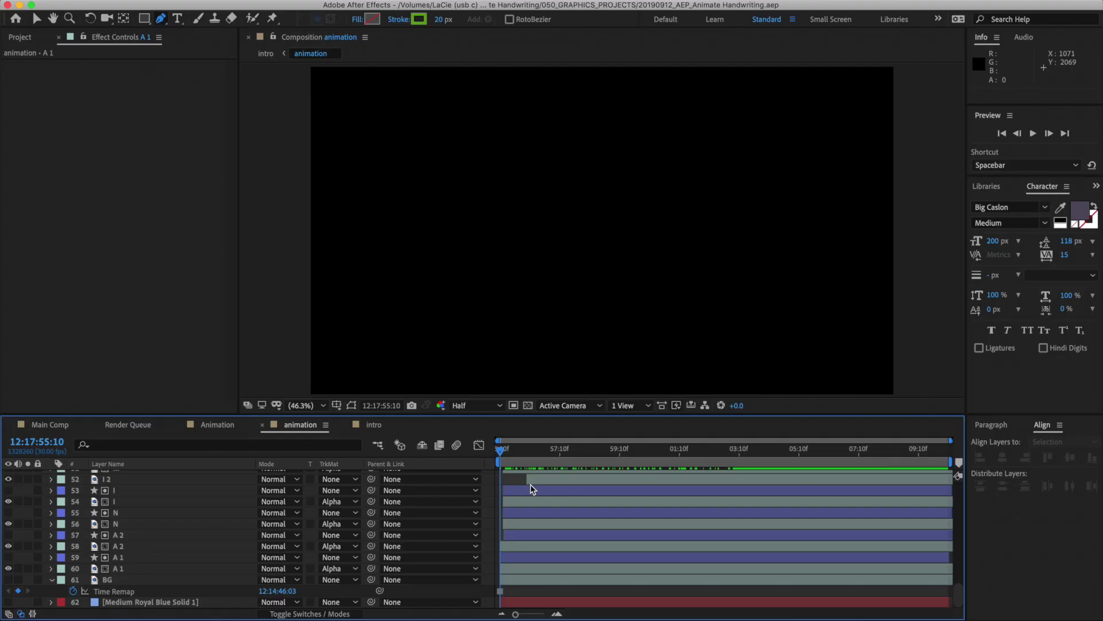
# - Examine the full layer stack of the finished animation comp and scrub through the complete writing animation
pyautogui.press('`')
pyautogui.scroll(5, 531, 489)
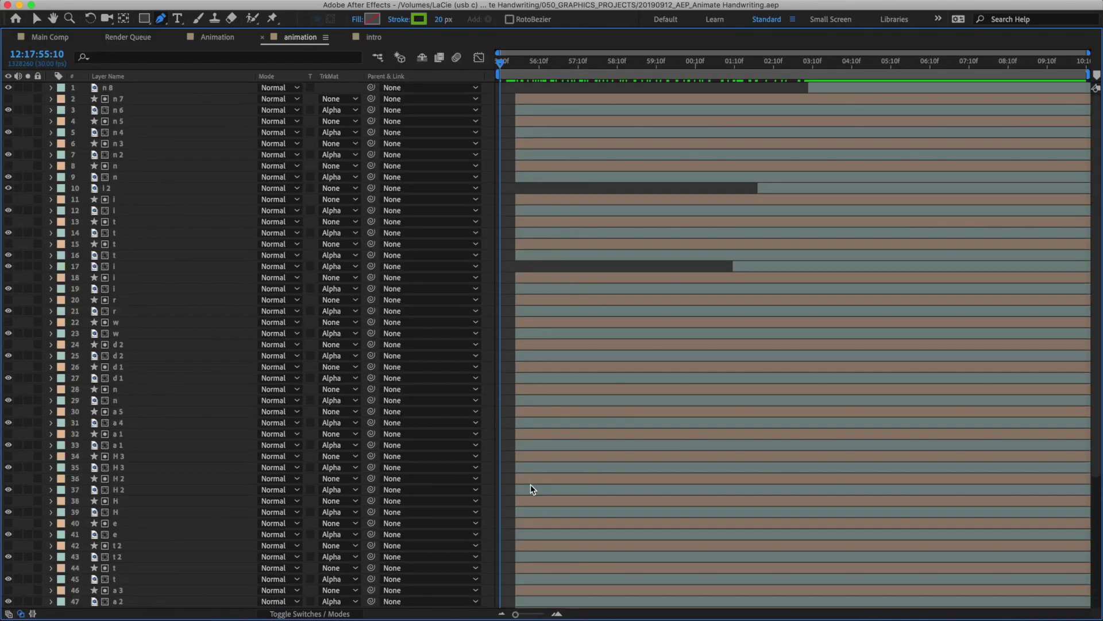
pyautogui.scroll(-5, 531, 489)
pyautogui.press('`')
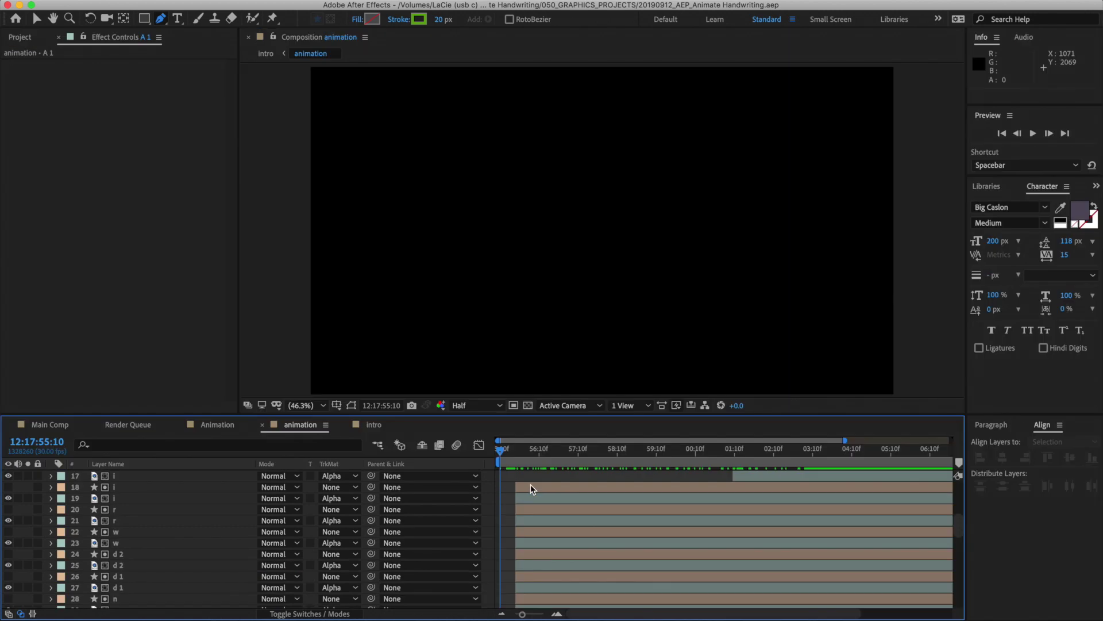
pyautogui.click(504, 454)
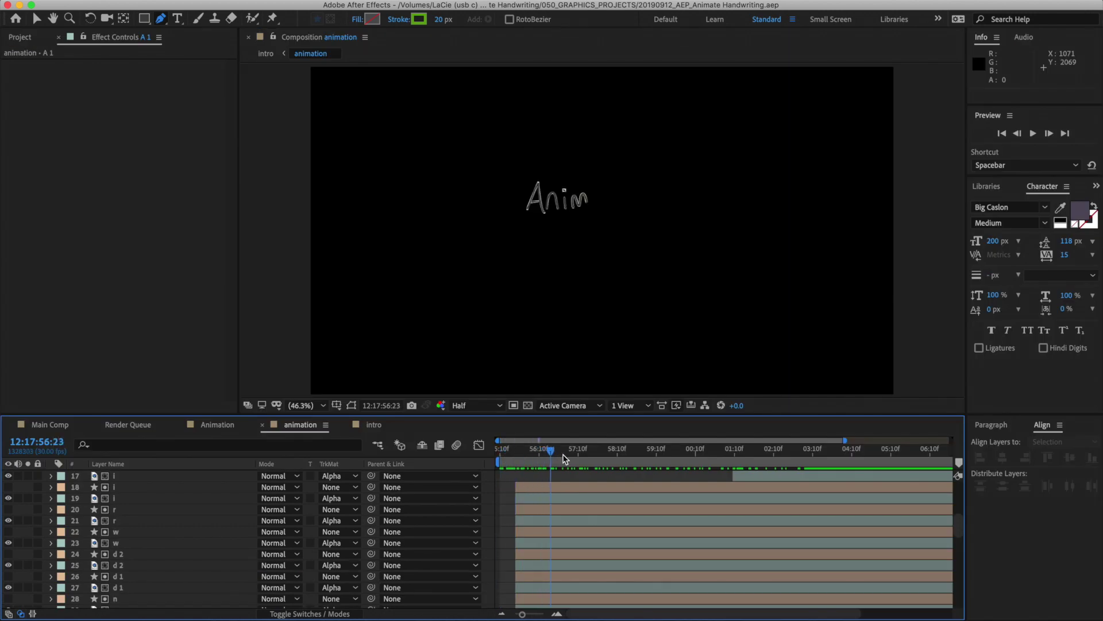
pyautogui.moveTo(620, 460); pyautogui.dragTo(697, 463)
pyautogui.moveTo(774, 451); pyautogui.dragTo(819, 440)
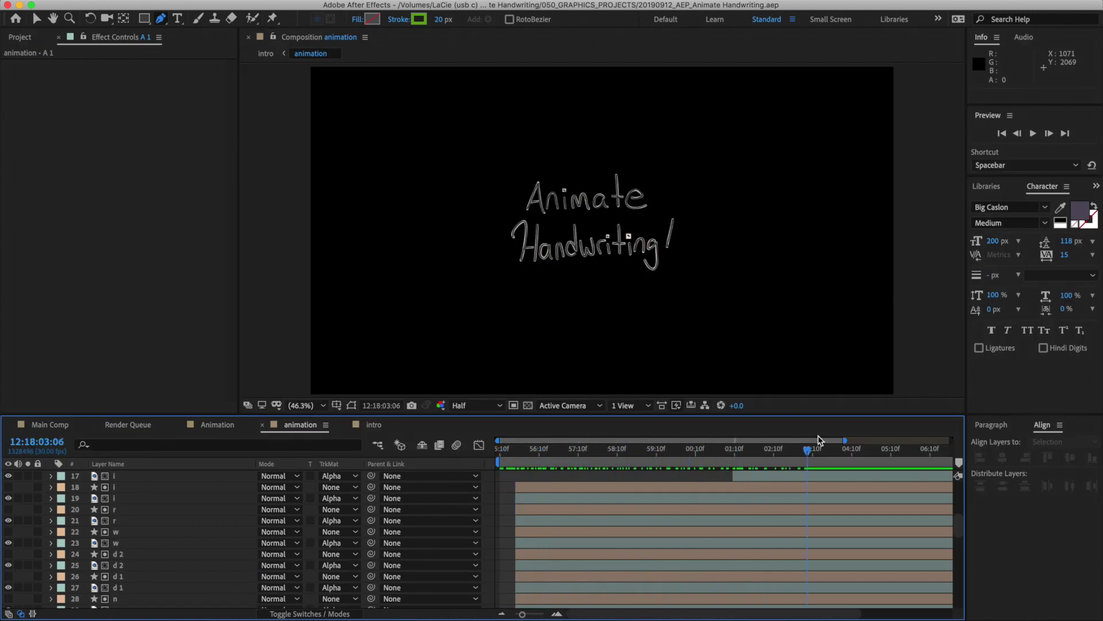
# - In the intro comp, select the precomposed animation layer to examine the effects applied to it
pyautogui.press('pagedown')
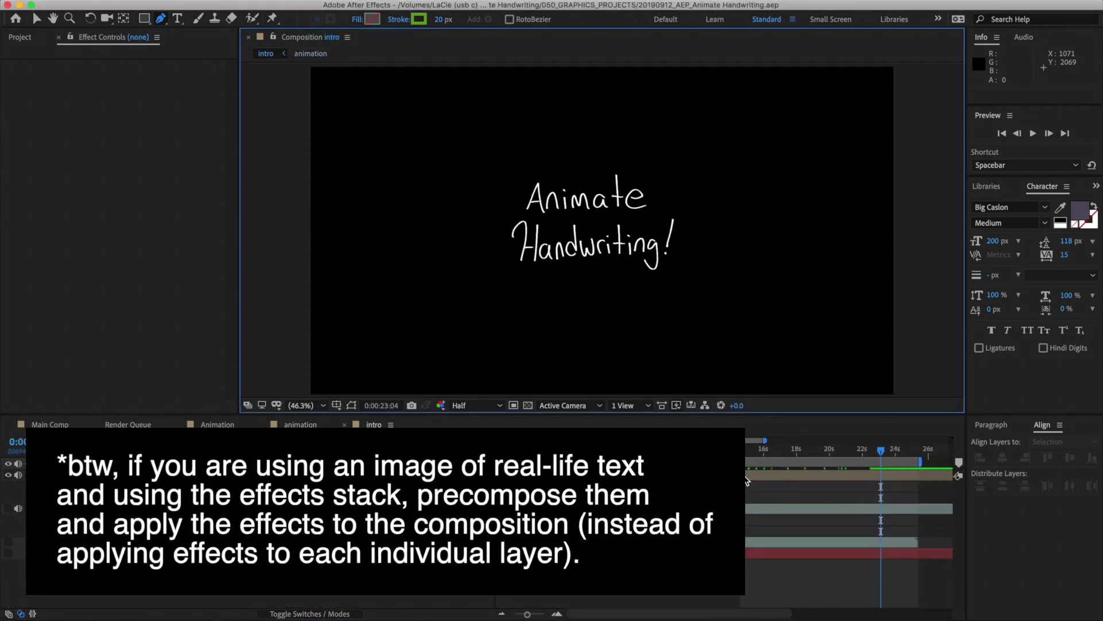
pyautogui.click(750, 475)
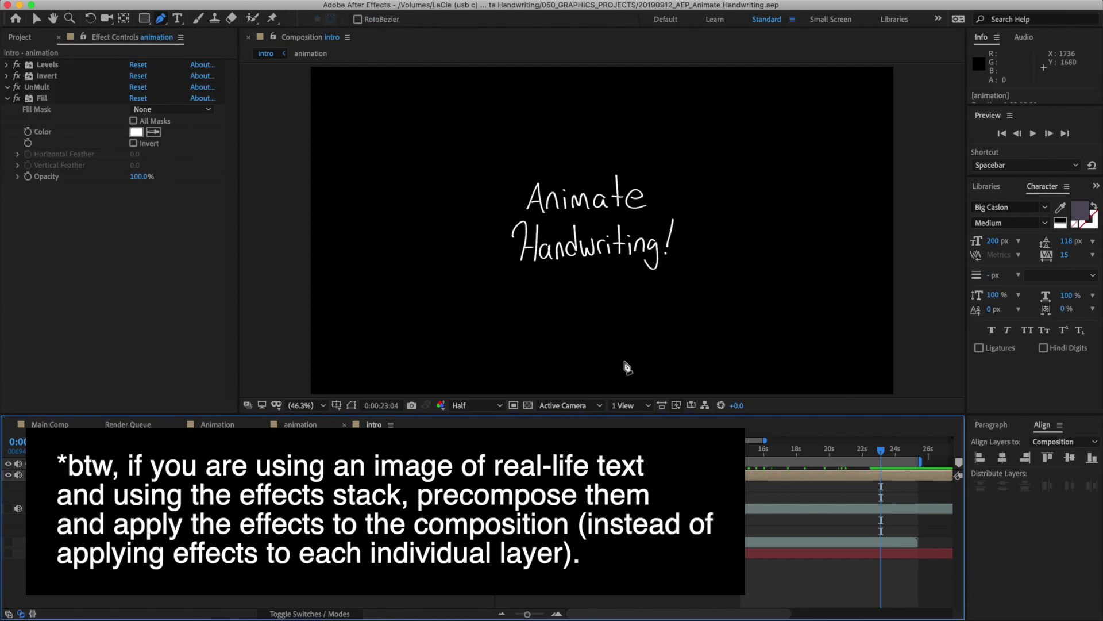
pyautogui.press('/')
pyautogui.moveTo(740, 457); pyautogui.dragTo(848, 453)
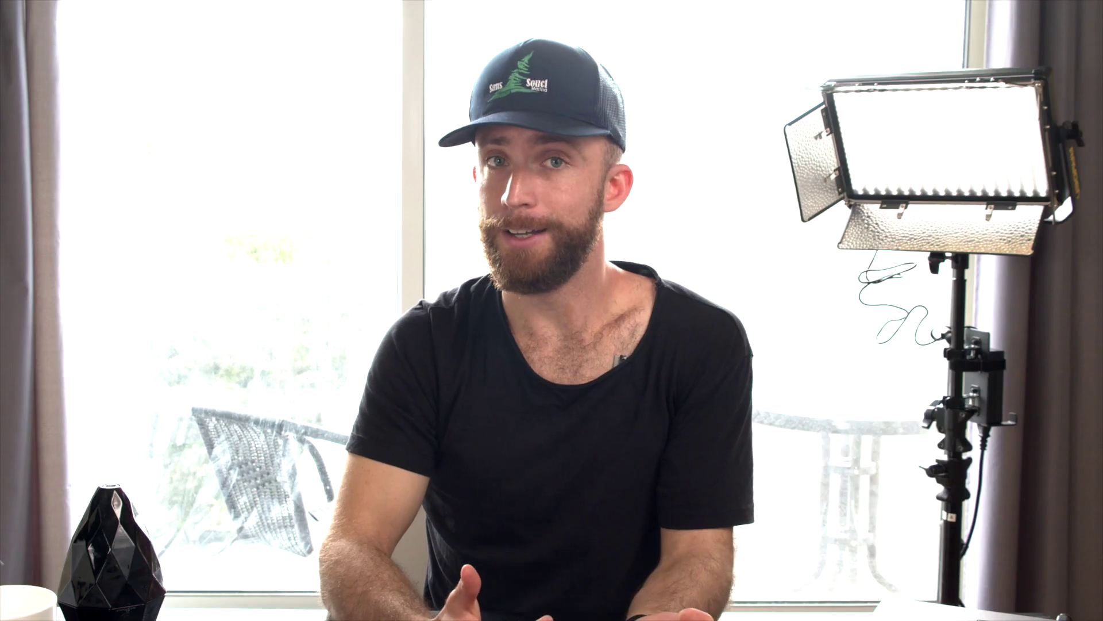